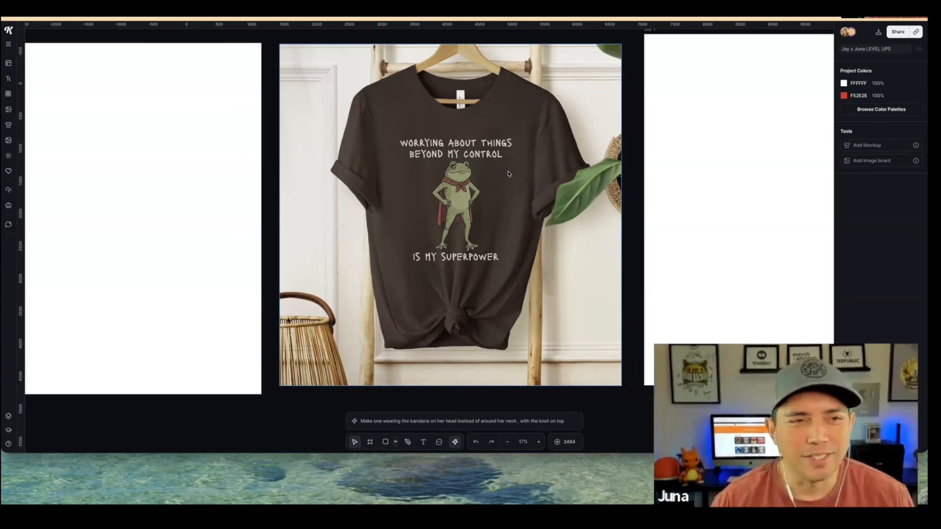
Examine the slogan and caped frog illustration on the reference T-shirt mockup between the two blank artboards.
scroll(507, 174, left, 3)
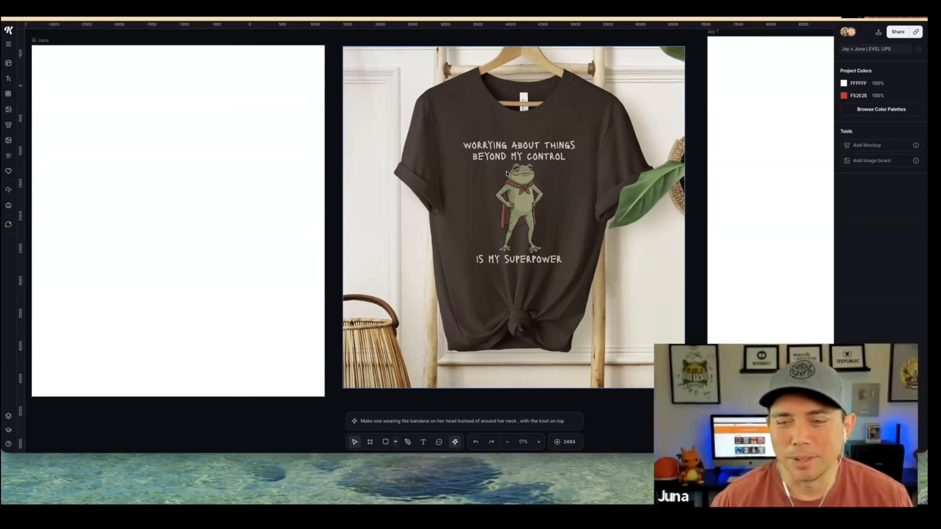
scroll(506, 173, down, 5)
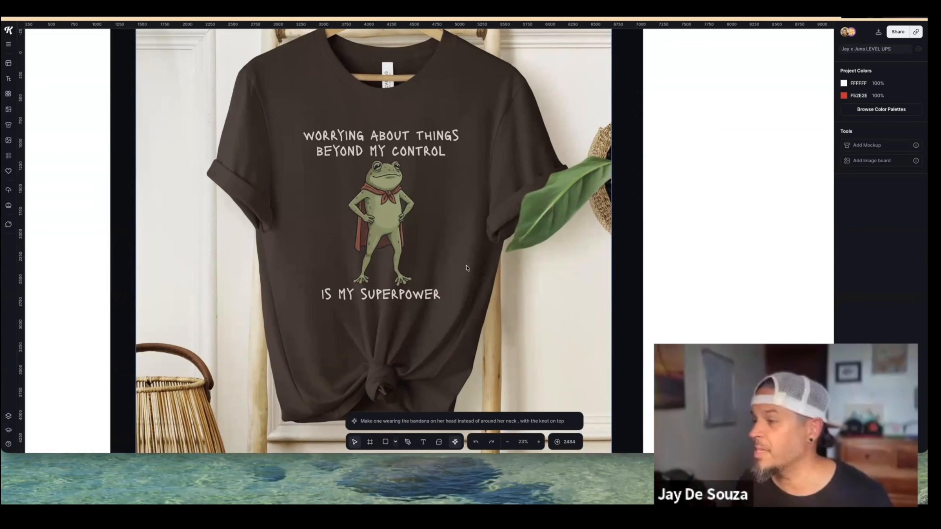
scroll(460, 265, down, 3)
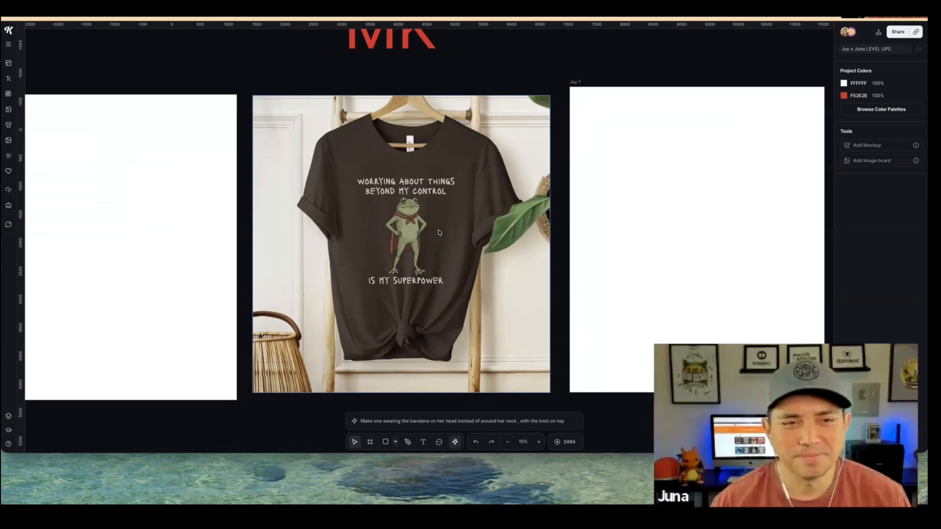
scroll(439, 233, left, 2)
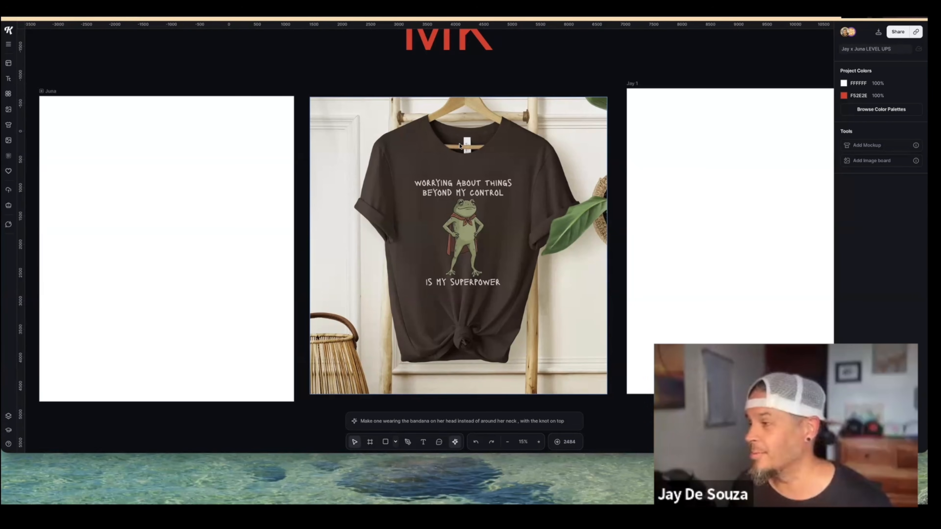
scroll(476, 261, up, 5)
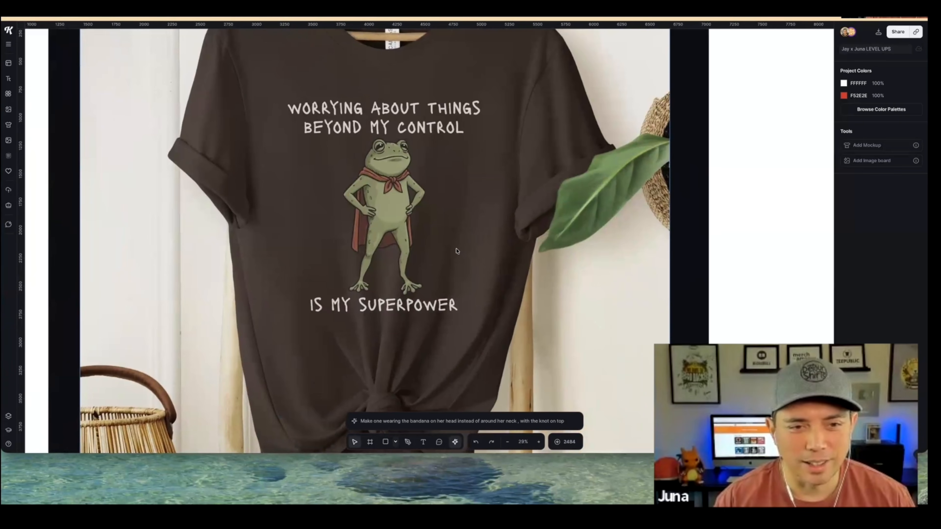
scroll(457, 256, down, 3)
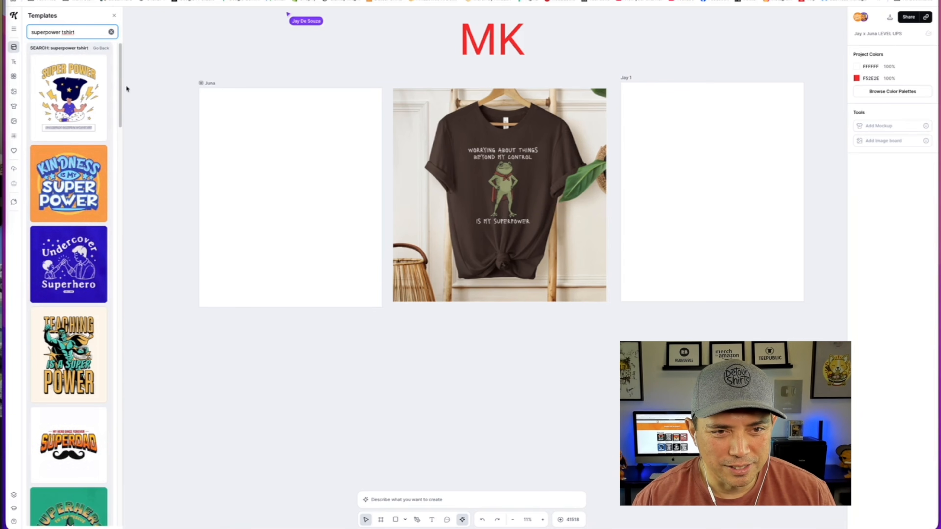
Look through the "superpower tshirt" template results for design ideas.
scroll(70, 200, down, 15)
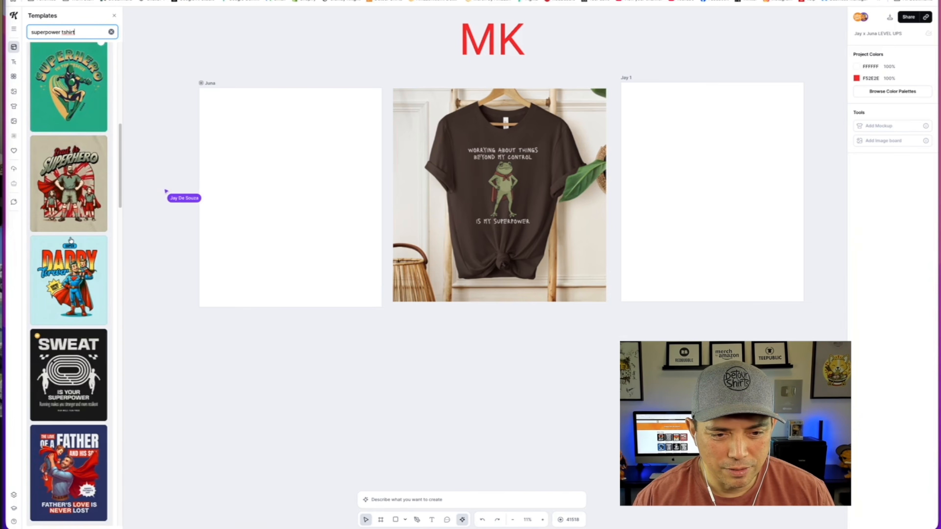
scroll(71, 241, down, 10)
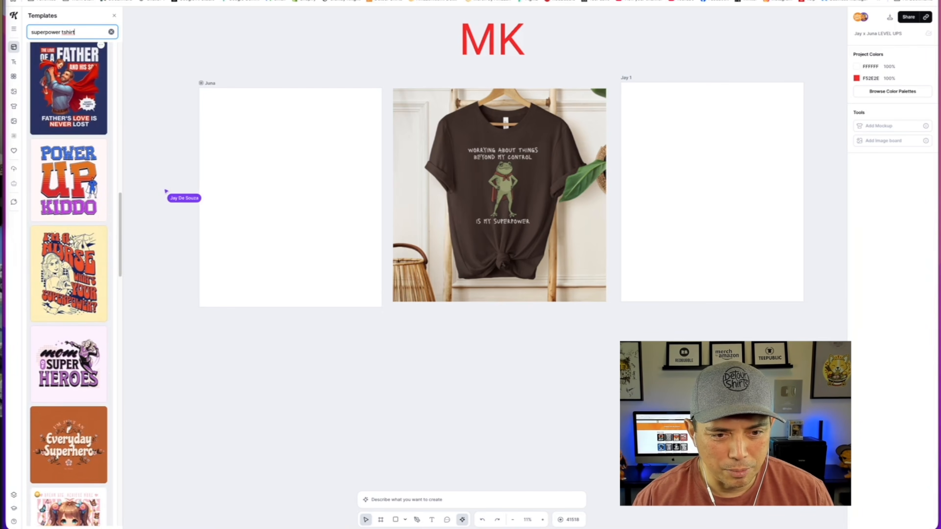
scroll(71, 240, down, 7)
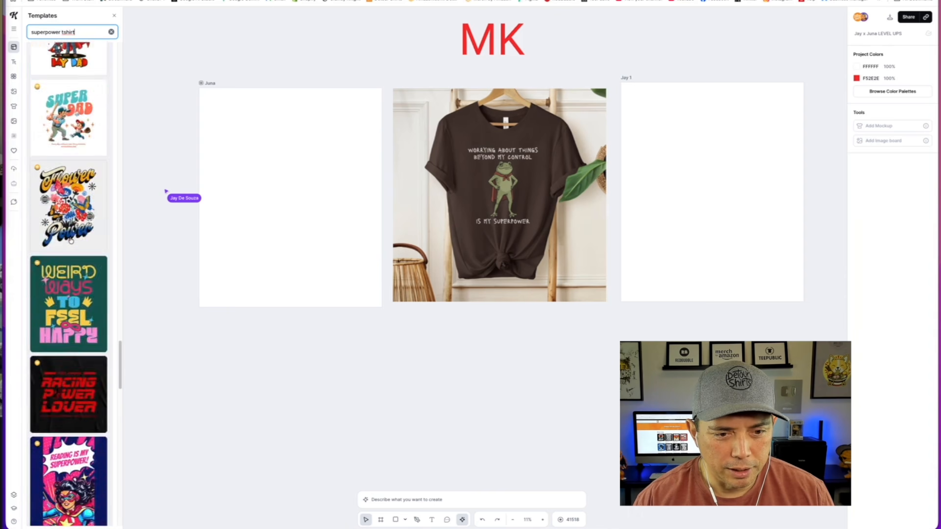
scroll(74, 241, down, 3)
scroll(81, 73, up, 8)
scroll(82, 63, up, 10)
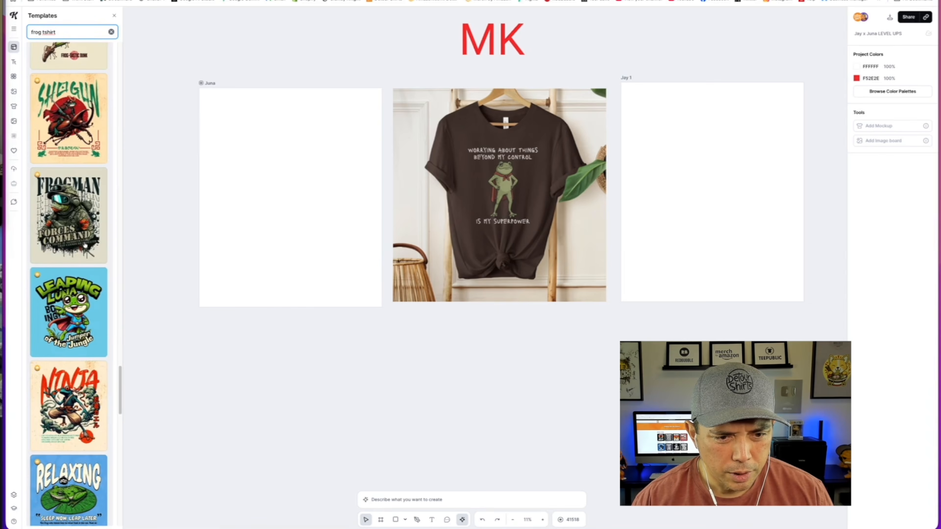
Look through the "frog tshirt" template results for a usable frog design.
scroll(85, 245, down, 8)
scroll(84, 245, down, 7)
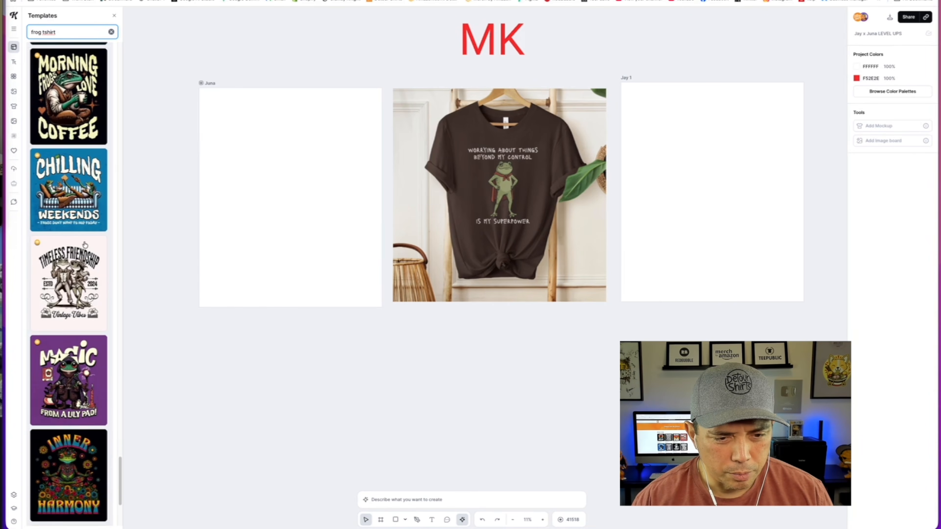
scroll(68, 281, down, 9)
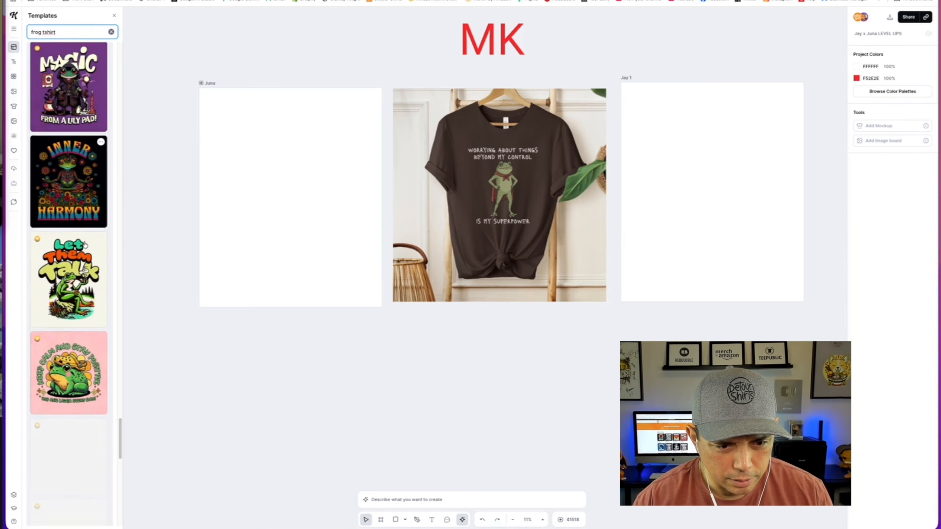
scroll(86, 246, down, 9)
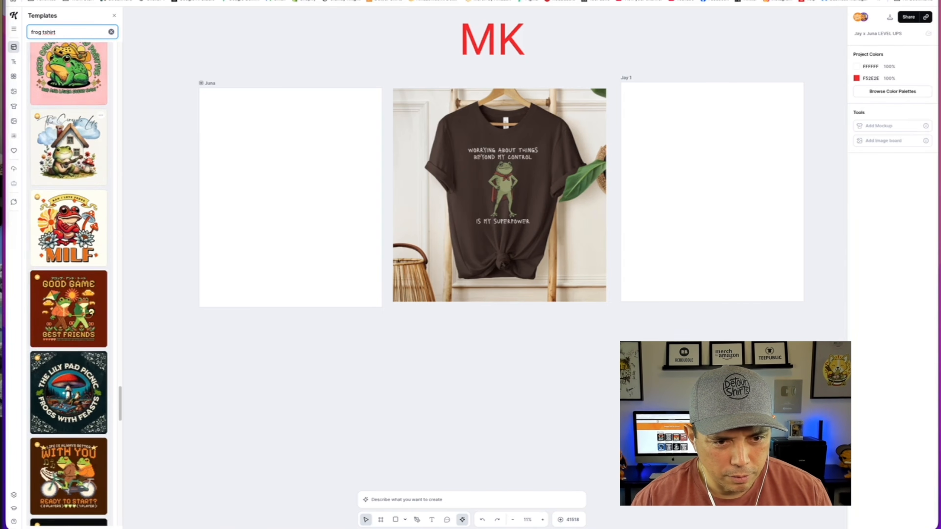
scroll(85, 245, down, 11)
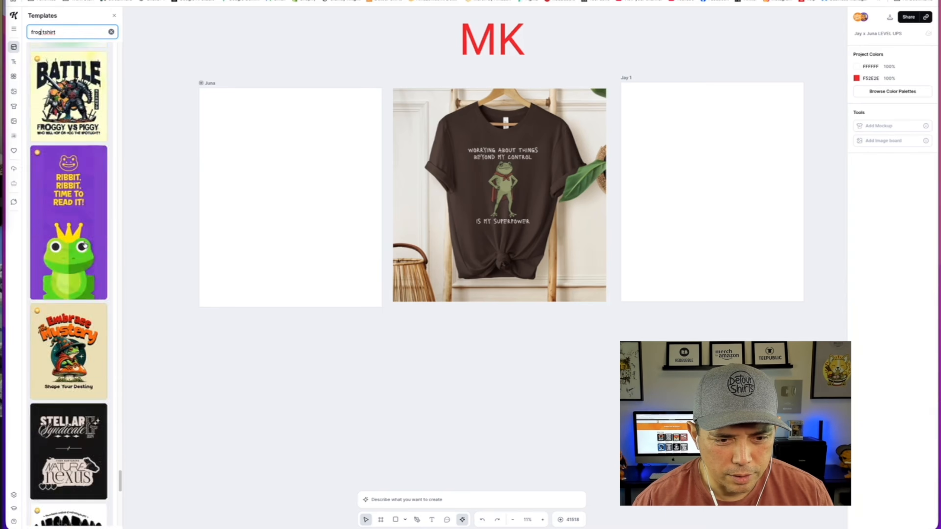
scroll(85, 245, down, 15)
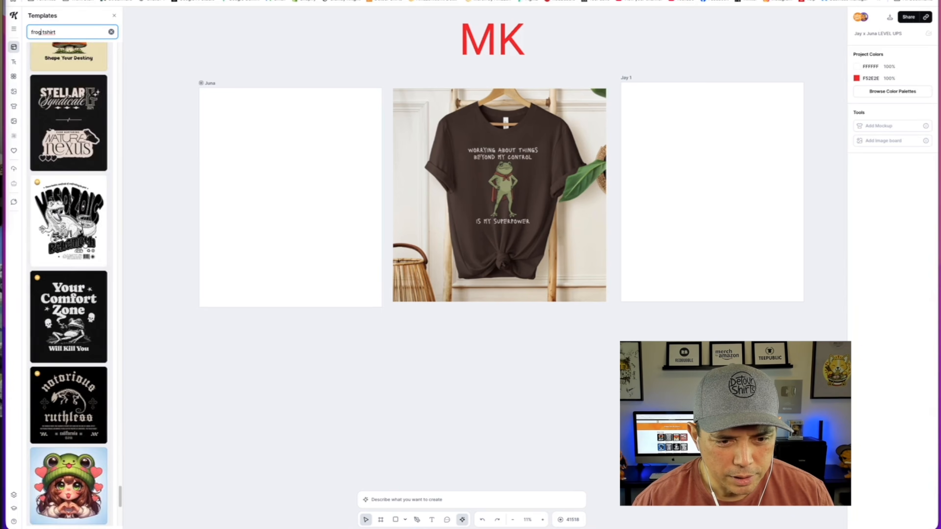
scroll(85, 244, down, 12)
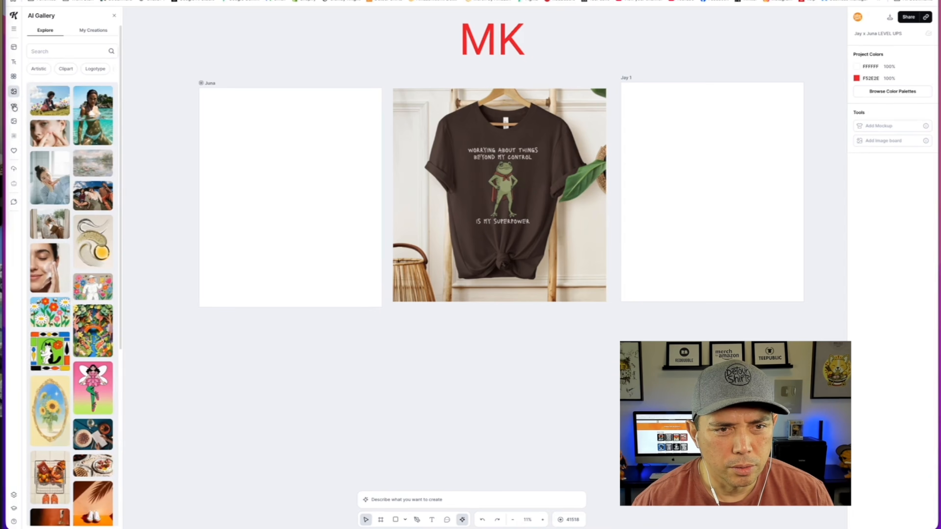
Search the illustration library for "vintage frog" and look through the artwork.
click(14, 62)
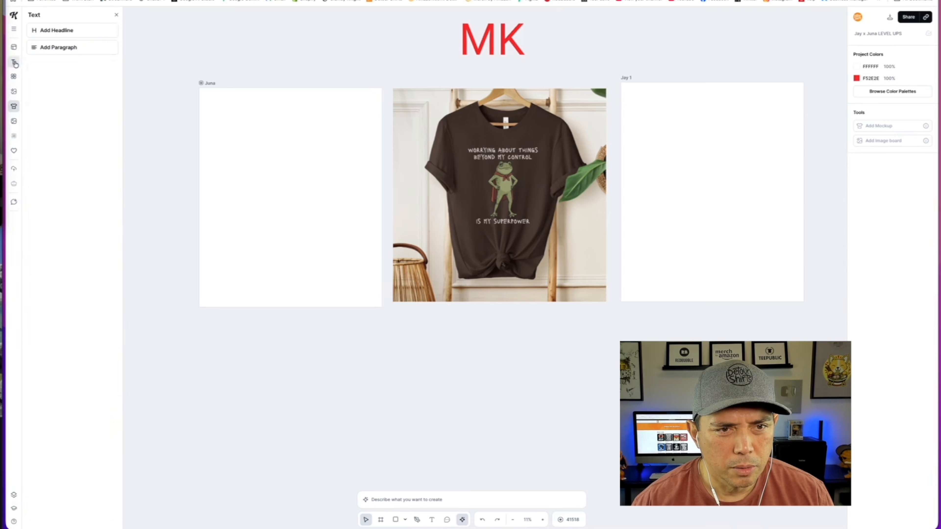
click(13, 77)
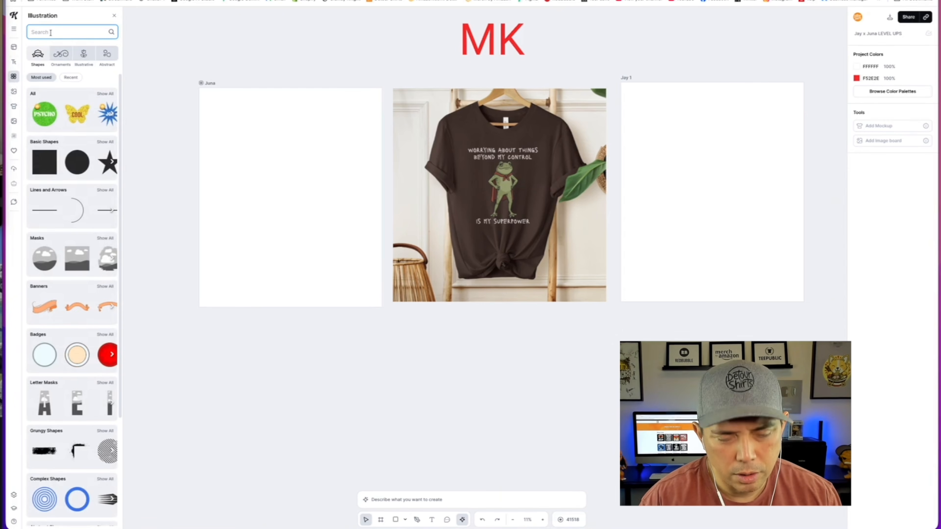
text(vintage)
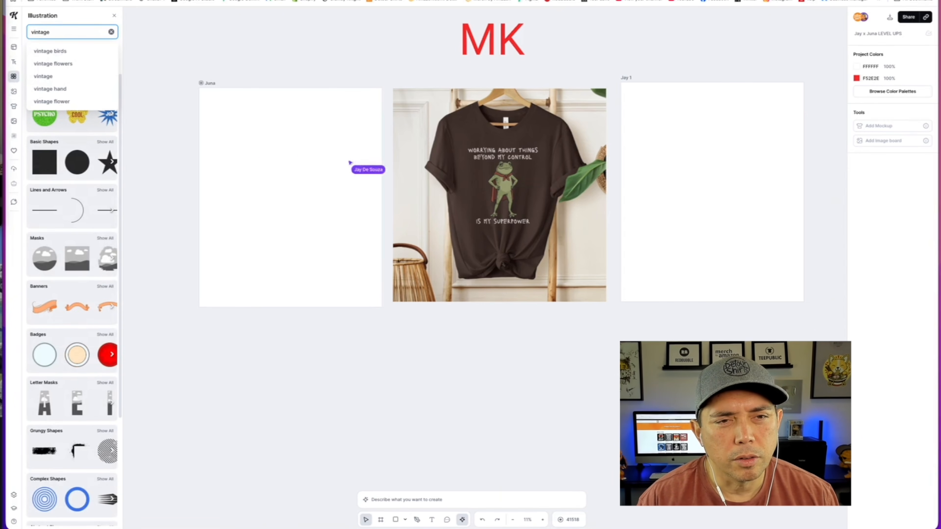
text( frog)
key(Return)
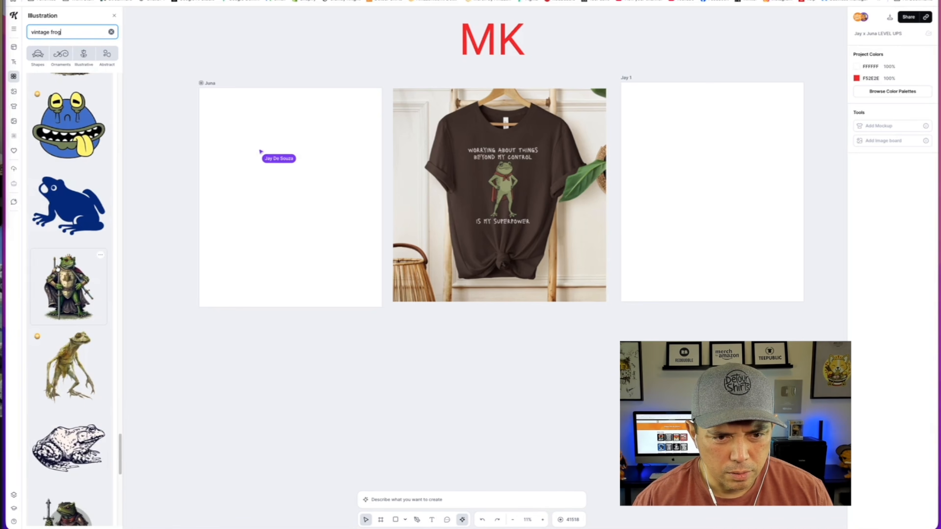
scroll(58, 270, up, 5)
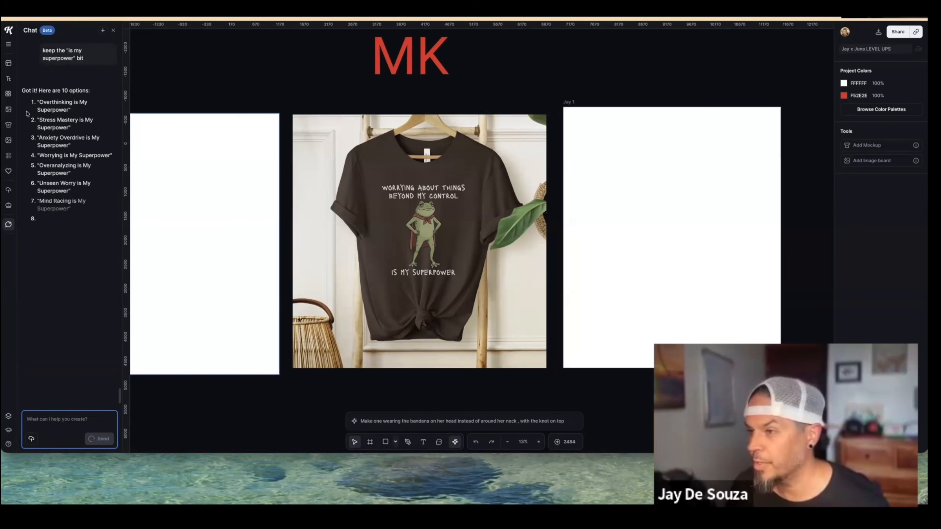
Copy the suggested phrase "Worrying is My Superpower" from the chat and place it as text at the top of the Jay 1 artboard.
drag(39, 103, 65, 108)
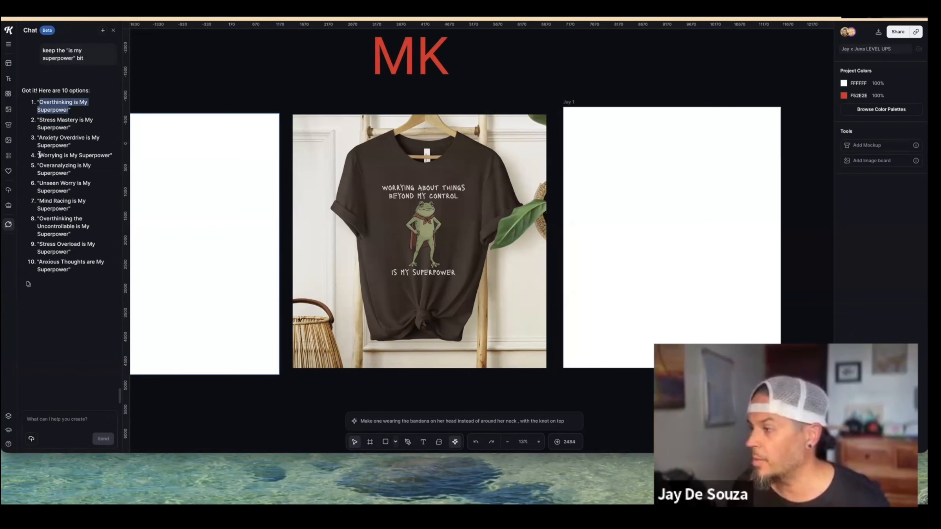
drag(40, 154, 110, 153)
key(super+c)
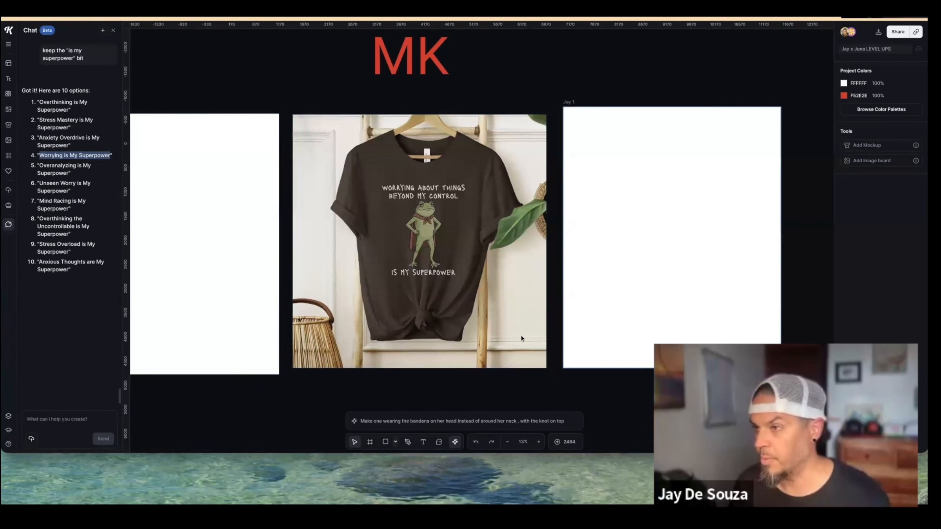
scroll(425, 315, right, 3)
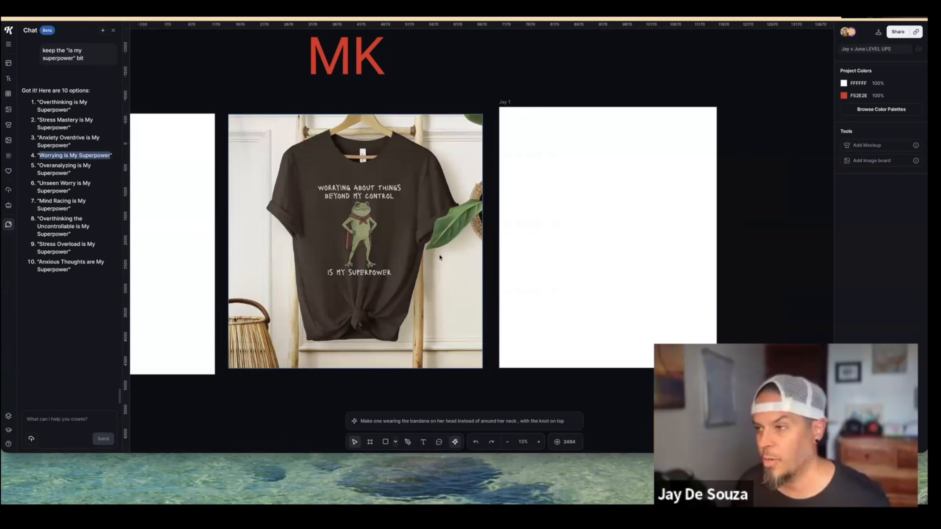
key(super+v)
drag(491, 275, 618, 207)
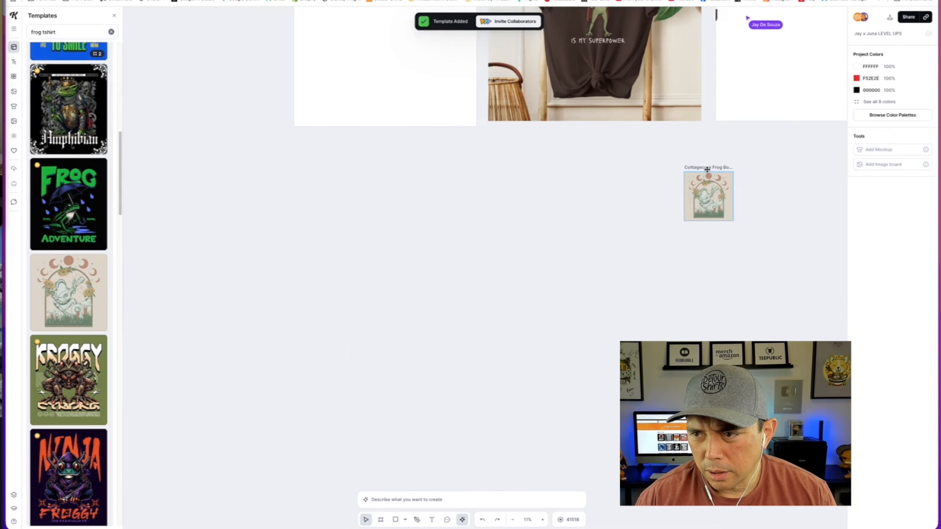
Isolate the frog playing a string instrument in the Cottagecore Frog Botanical template on white and add an image board connected to it.
drag(682, 171, 168, 199)
scroll(169, 207, up, 5)
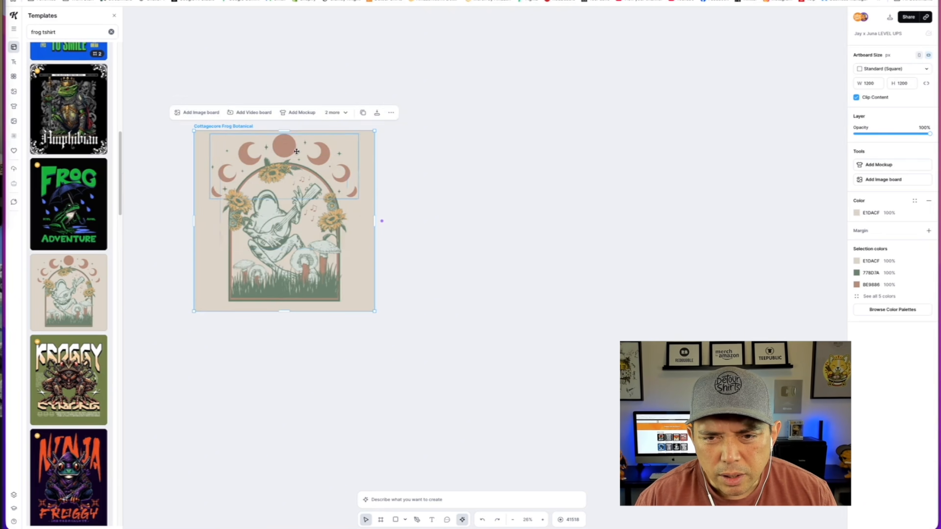
click(273, 224)
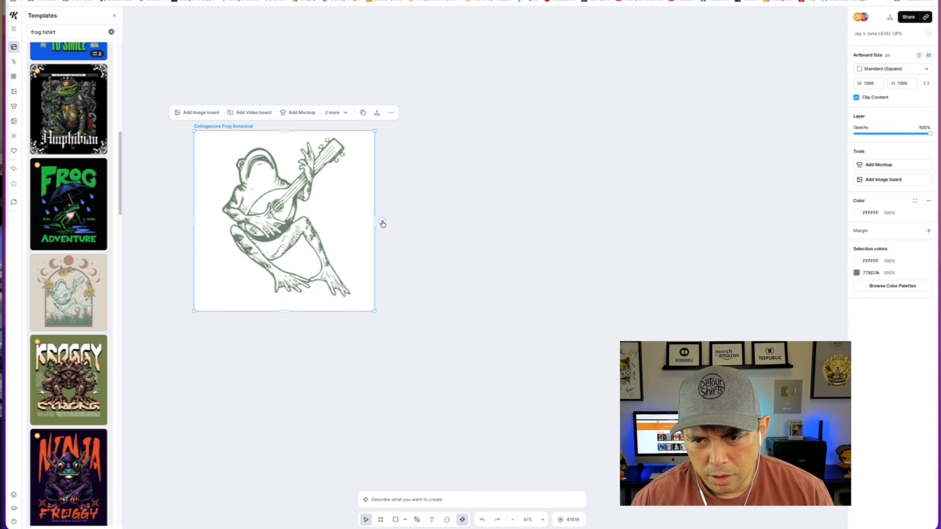
click(383, 222)
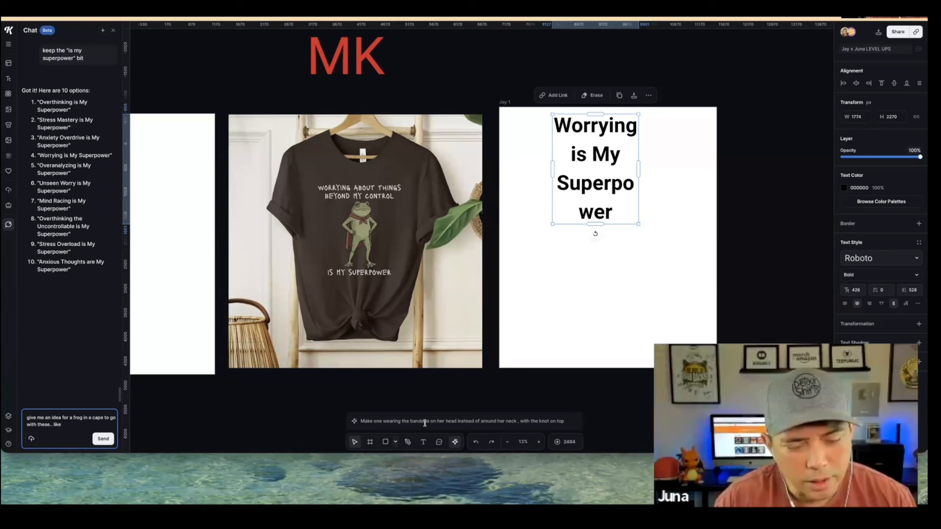
Open the AI image prompt and look through more frog T-shirt templates.
click(424, 423)
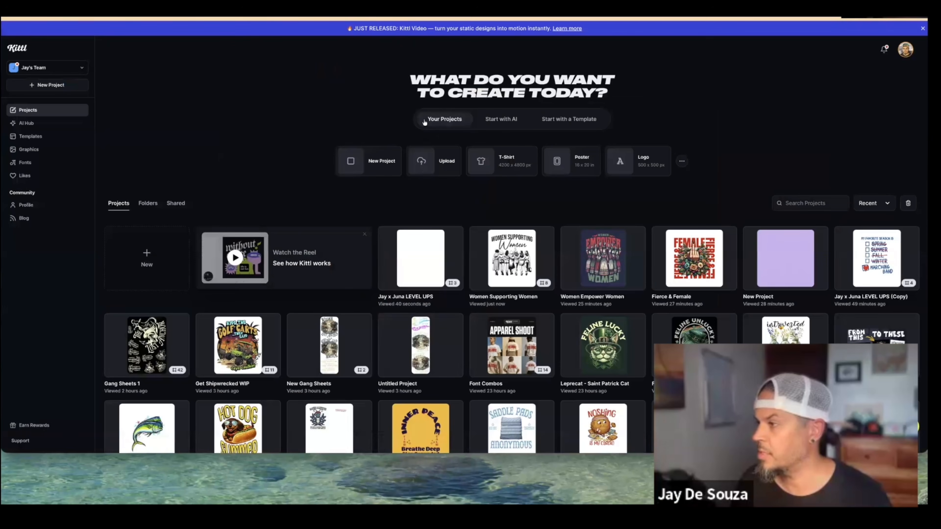
click(31, 136)
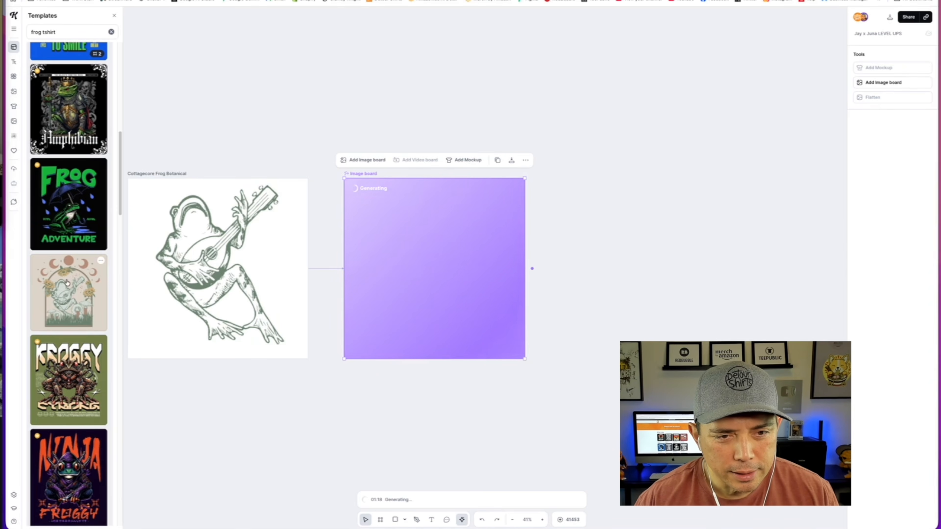
scroll(77, 328, down, 15)
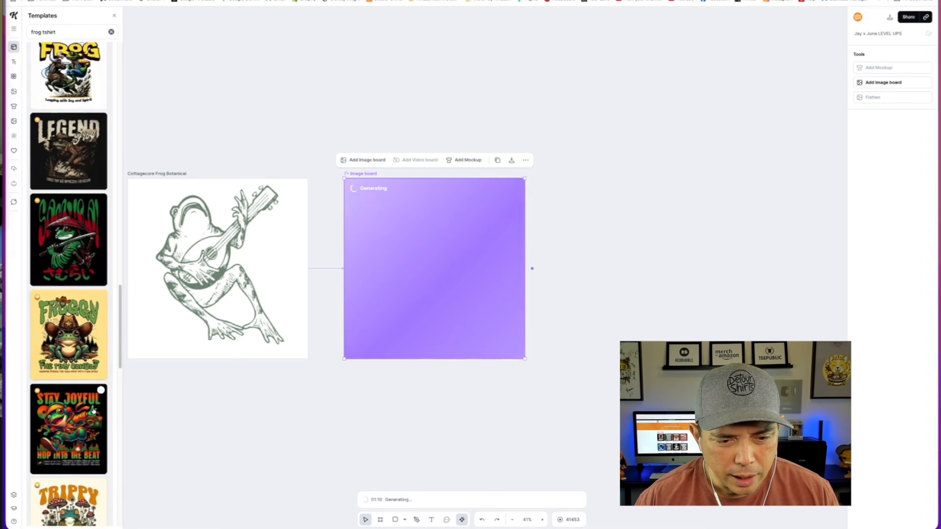
scroll(69, 281, down, 3)
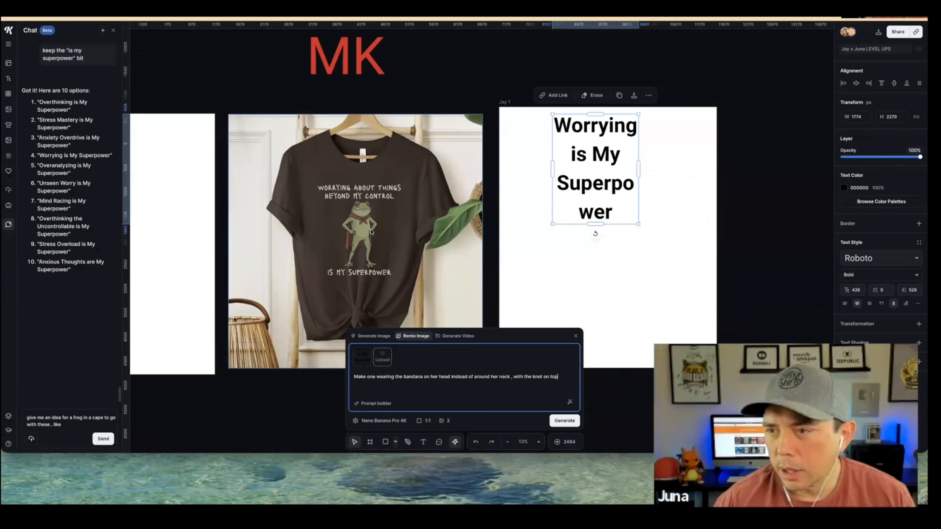
Select the frog T-shirt mockup and check the image board connected to the isolated frog.
click(372, 250)
scroll(371, 251, up, 5)
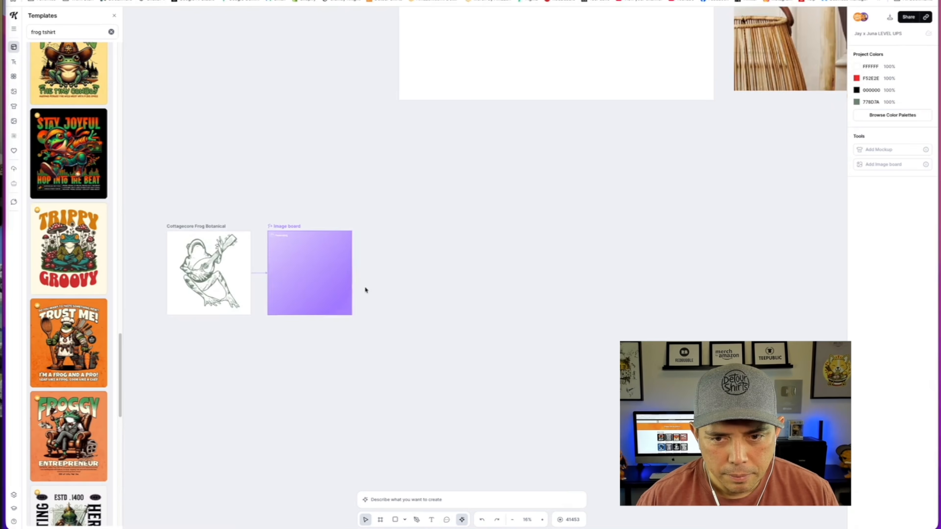
scroll(364, 286, up, 2)
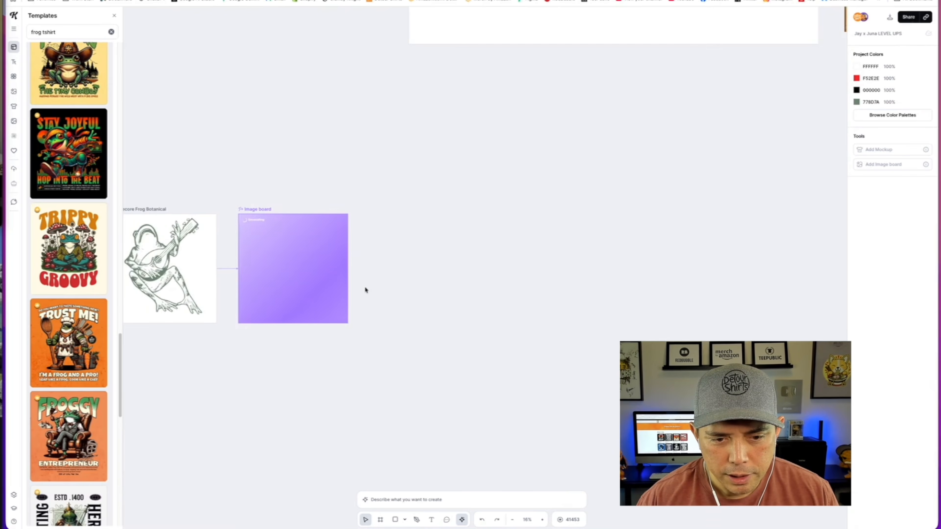
scroll(365, 286, down, 2)
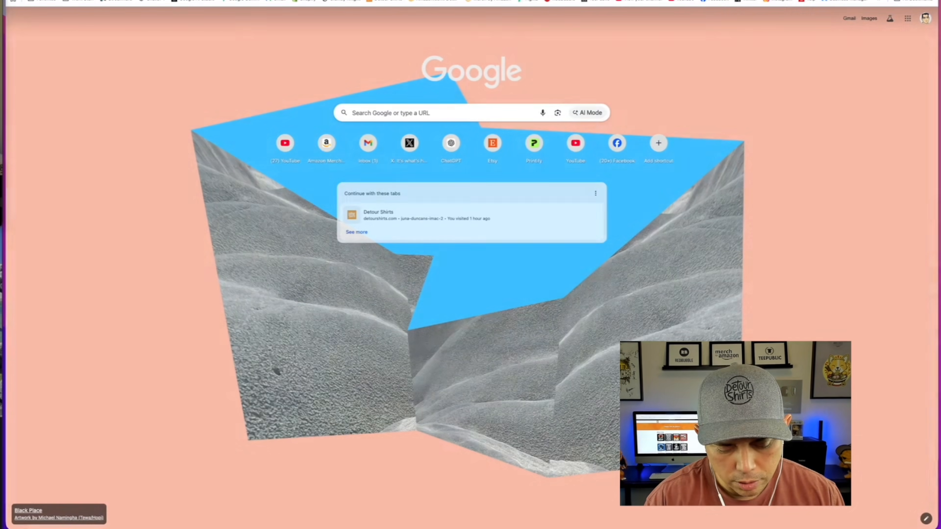
Search Google for "vintage frog tshirt" and look through the image results.
text(f)
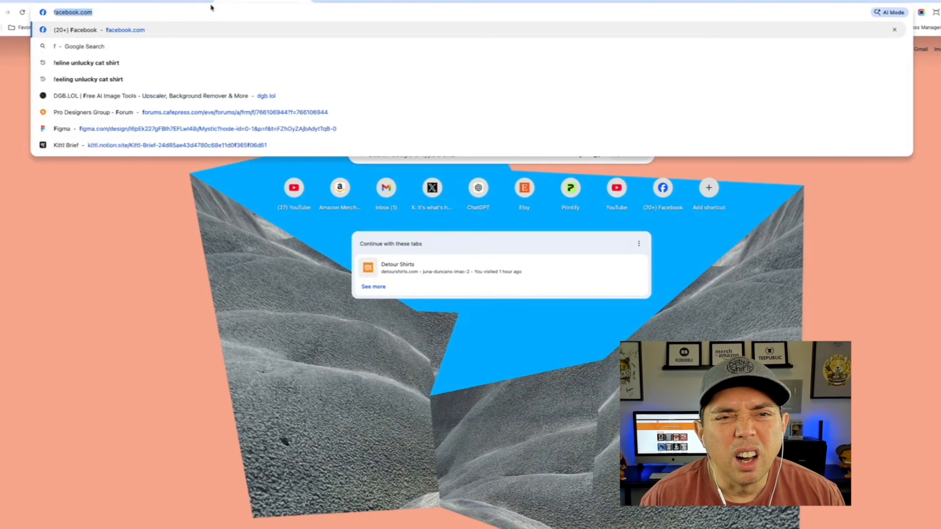
key(Delete)
key(BackSpace)
text(vintage frog tshirt)
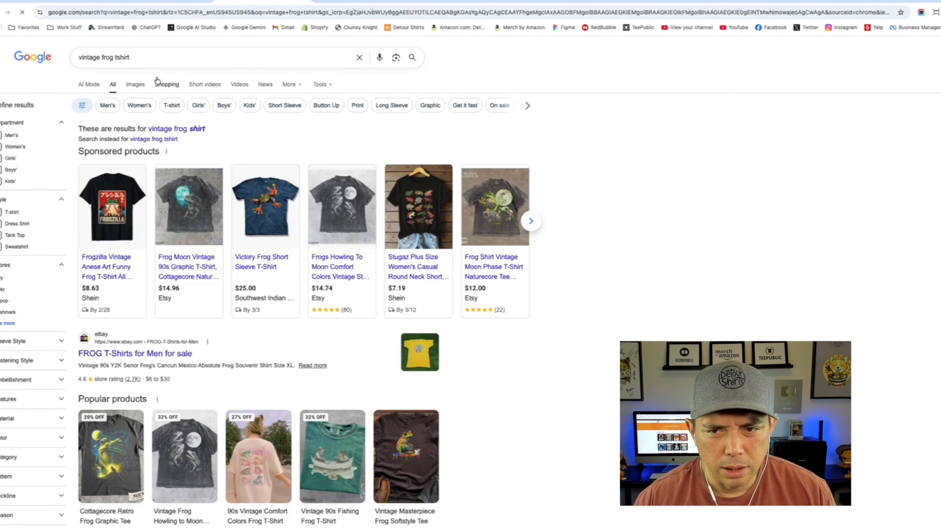
click(136, 84)
scroll(364, 303, down, 2)
scroll(364, 304, down, 2)
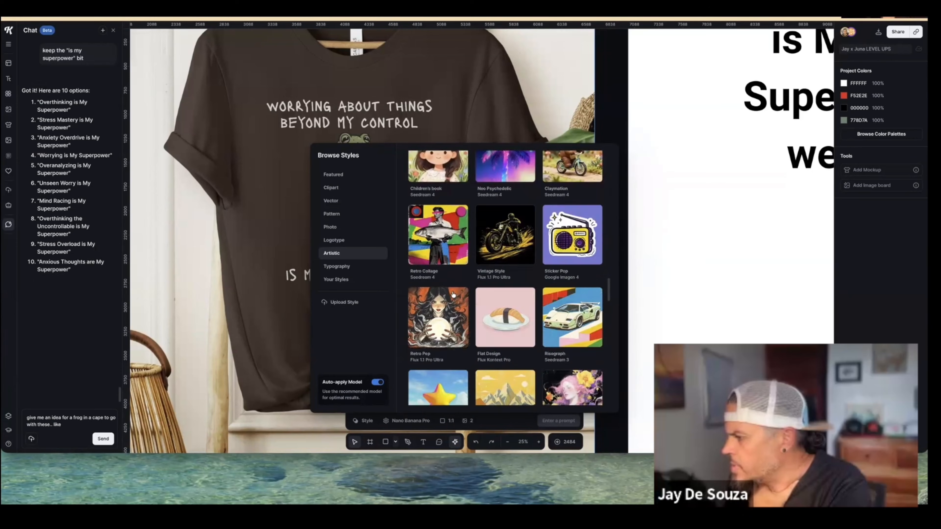
Look through the Artistic and Typography styles available for AI image generation.
scroll(505, 278, down, 5)
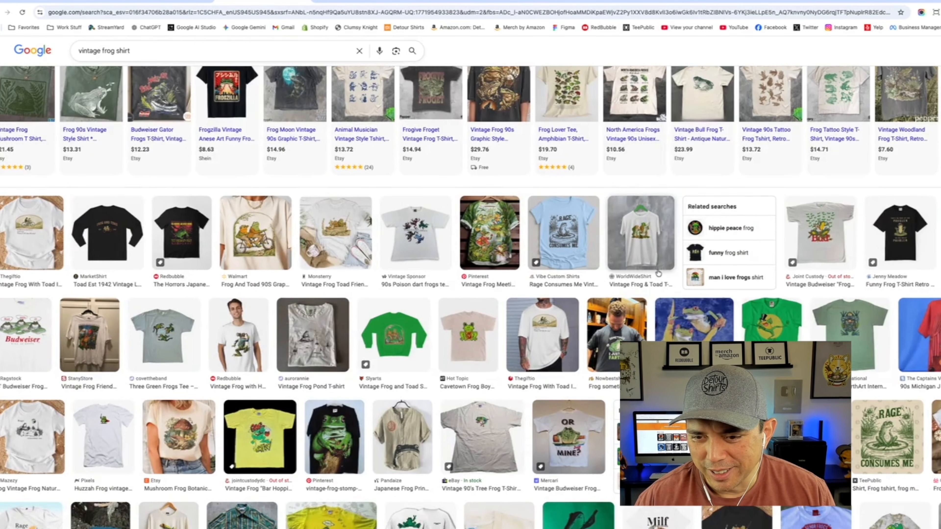
scroll(696, 235, down, 5)
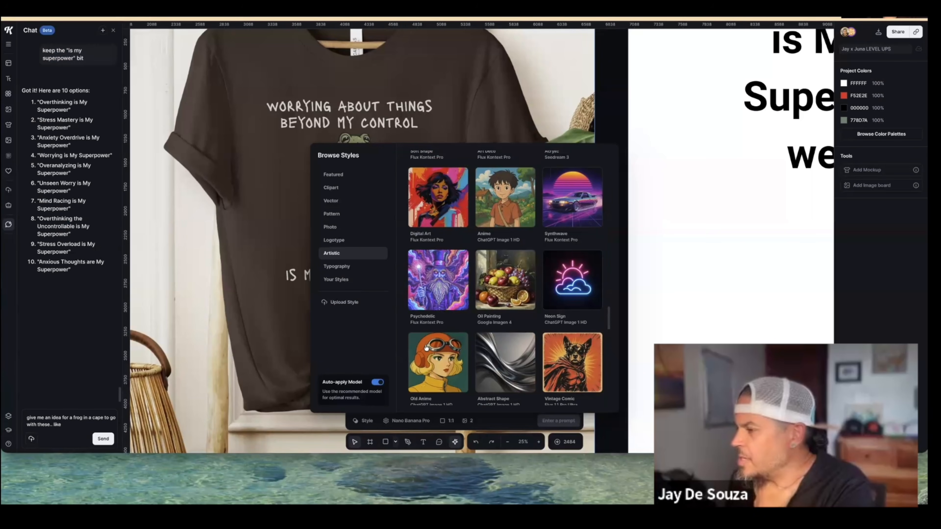
scroll(426, 347, down, 2)
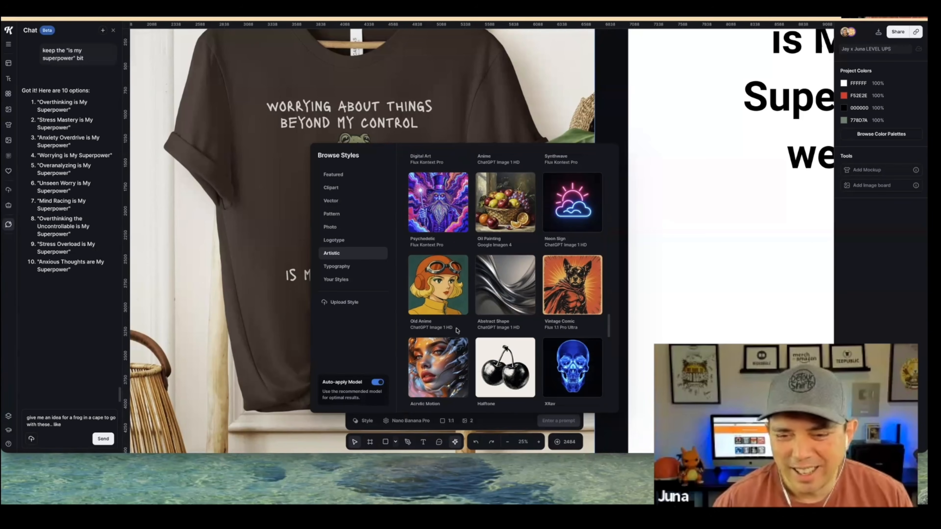
scroll(456, 330, down, 2)
click(340, 269)
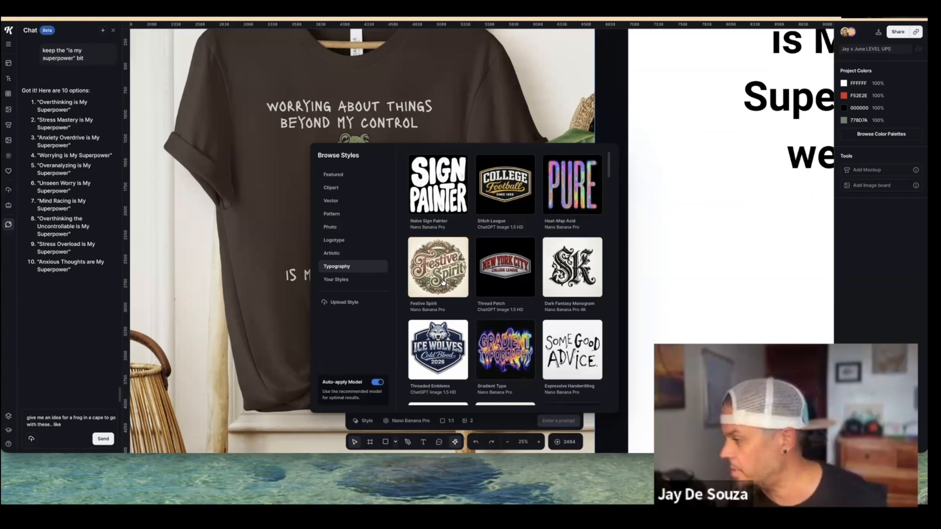
scroll(443, 282, down, 3)
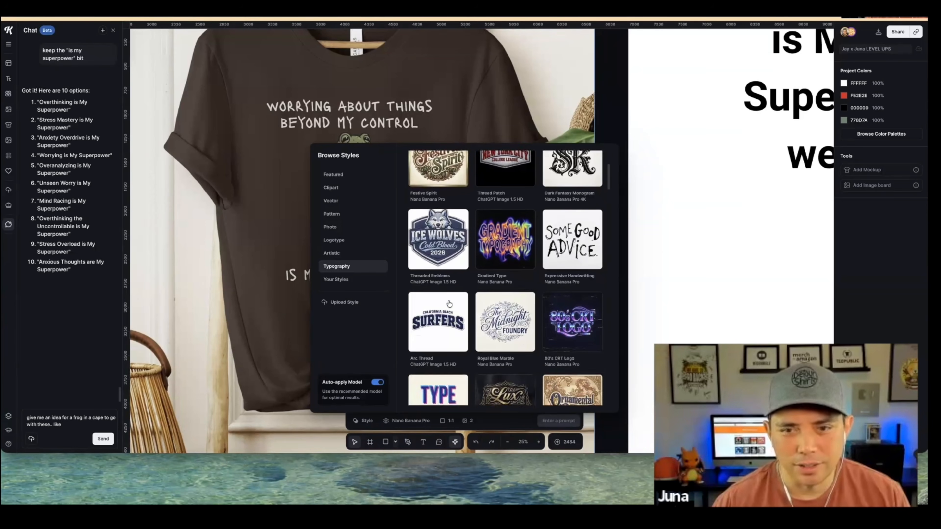
scroll(449, 304, down, 5)
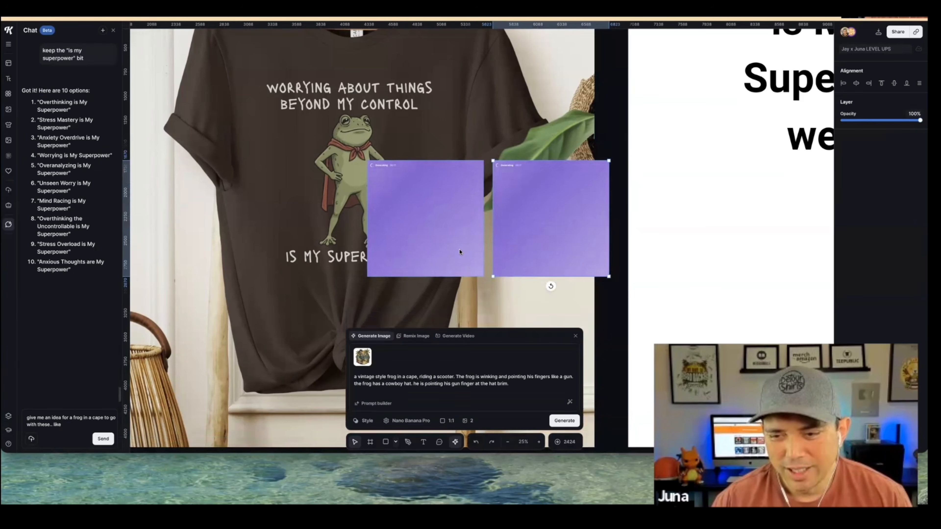
Enlarge the two generating images below the "Worrying is My Superpower" text, and enlarge the caped frog drawing to about 3173 px wide.
scroll(665, 287, down, 5)
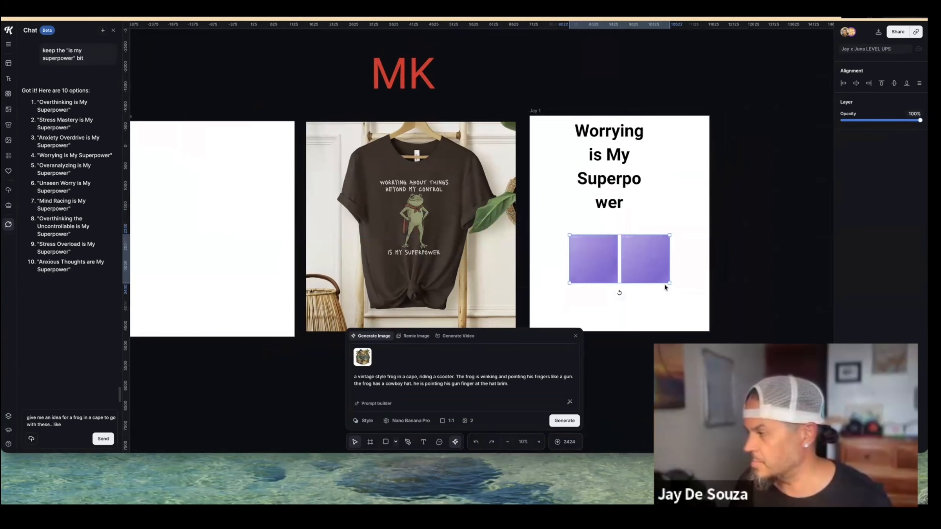
drag(670, 283, 702, 311)
scroll(248, 248, up, 5)
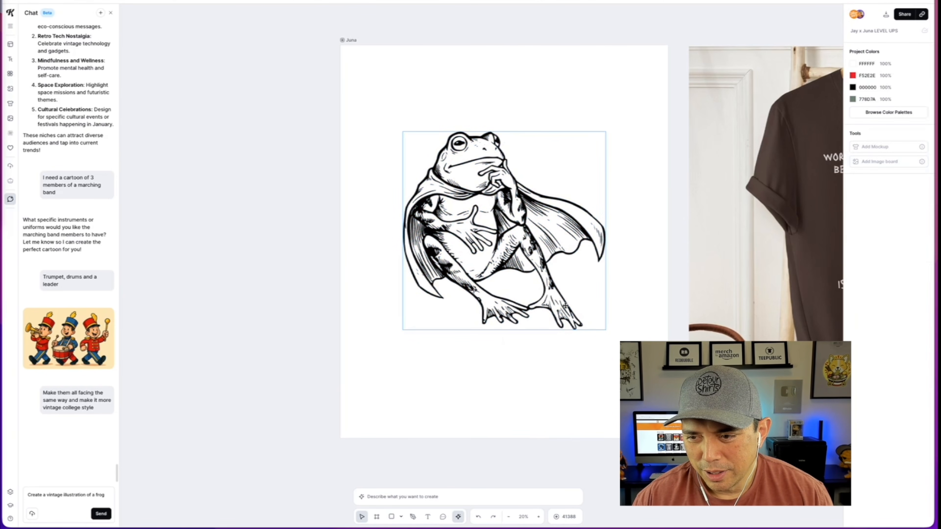
drag(606, 330, 626, 350)
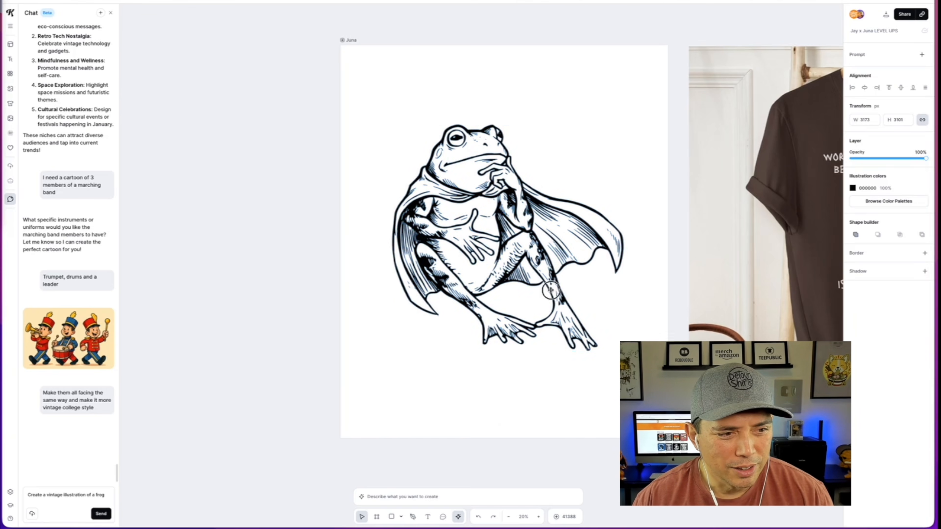
Move the frog on the scooter to the middle of the artboard, below the "Worrying is My Superpower" text.
scroll(273, 284, down, 3)
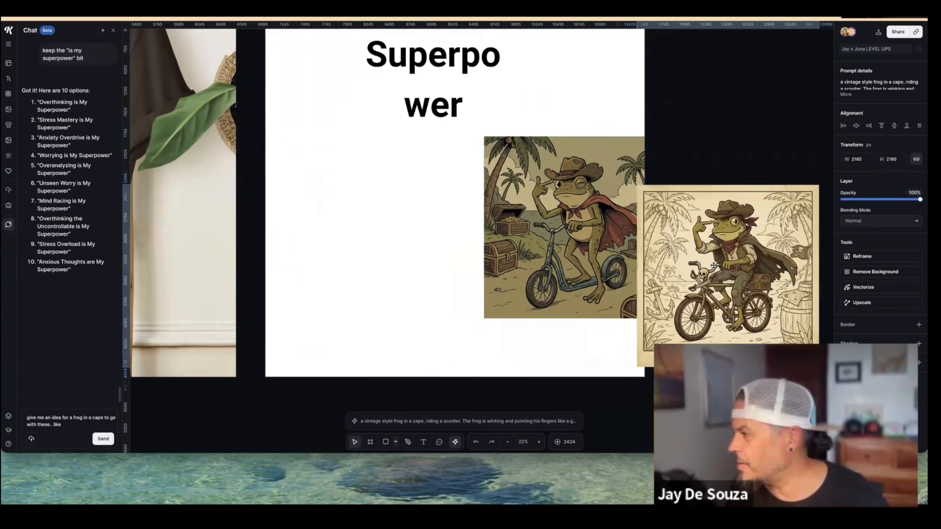
drag(551, 261, 418, 245)
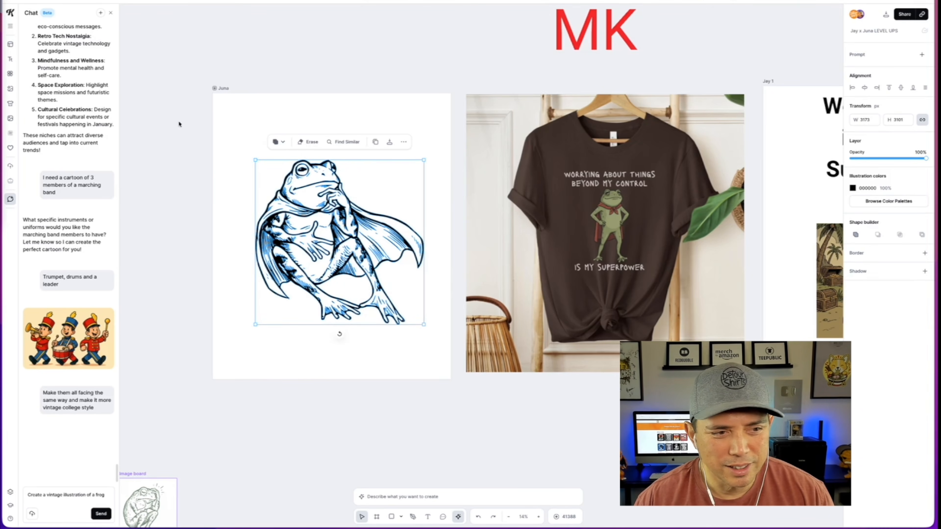
click(179, 124)
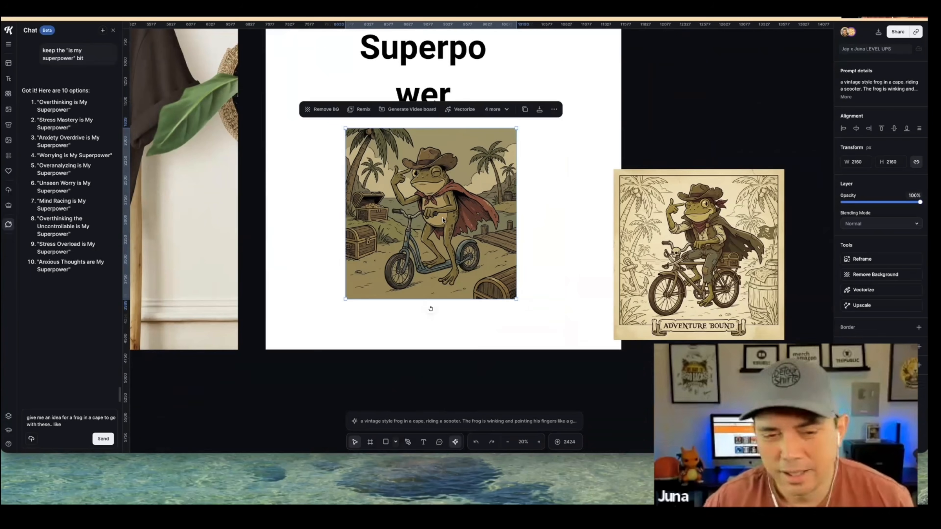
Remix the scooter frog image with the prompt "remove the backgound. make the hand pointing more upwards towards the hat brim.".
click(362, 110)
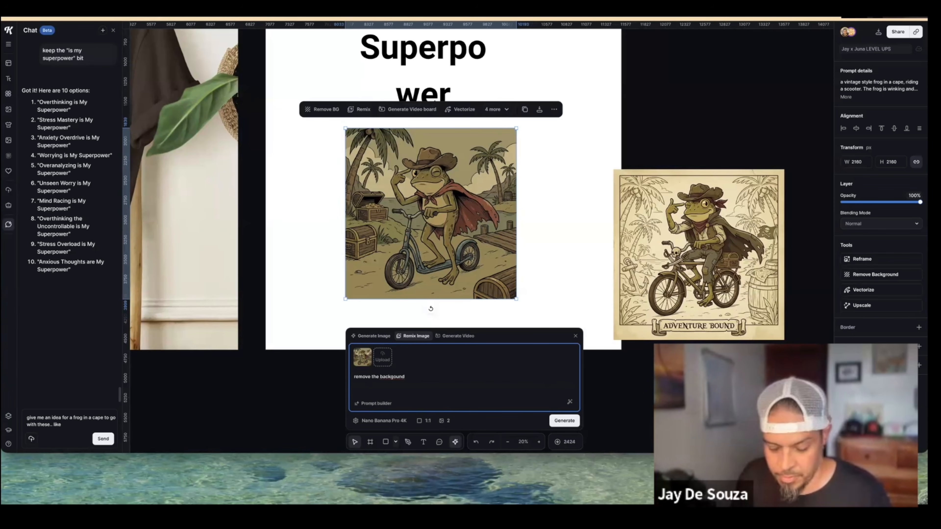
text(he )
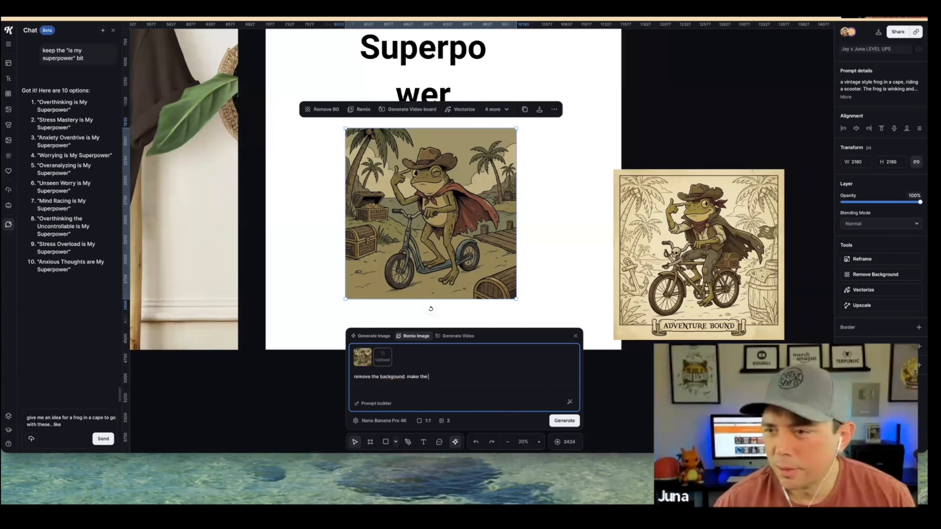
text(hand pointing more)
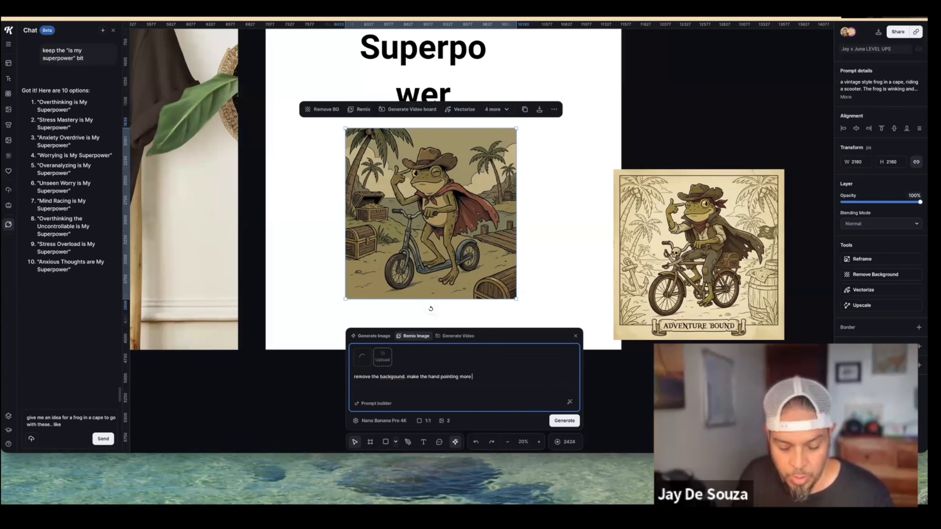
text( upwards towards the hat brim.)
key(Return)
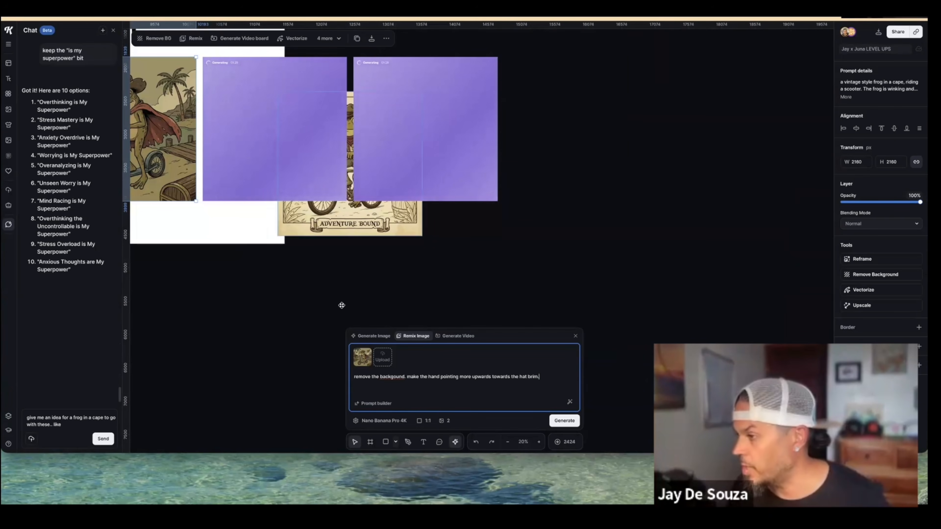
Move the "Adventure Bound" frog image below the other generated images and remove its background.
click(237, 355)
scroll(291, 269, up, 3)
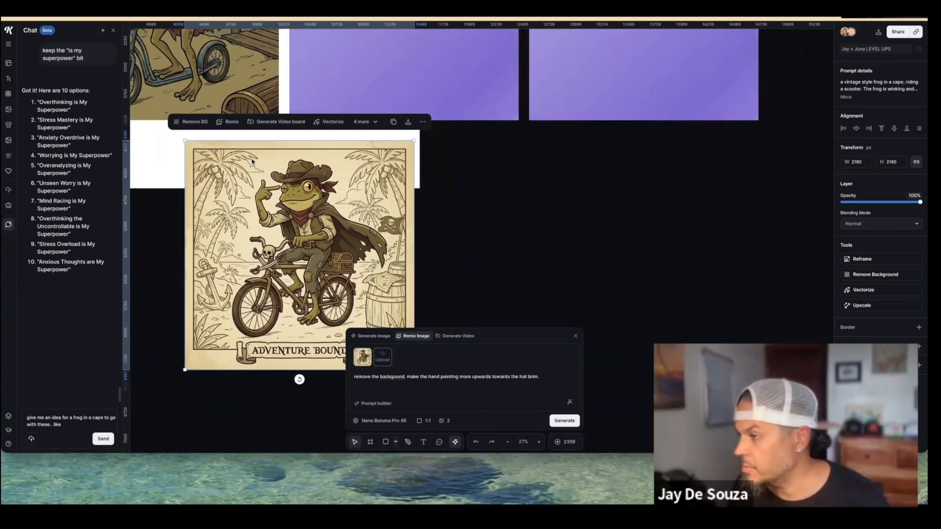
click(232, 124)
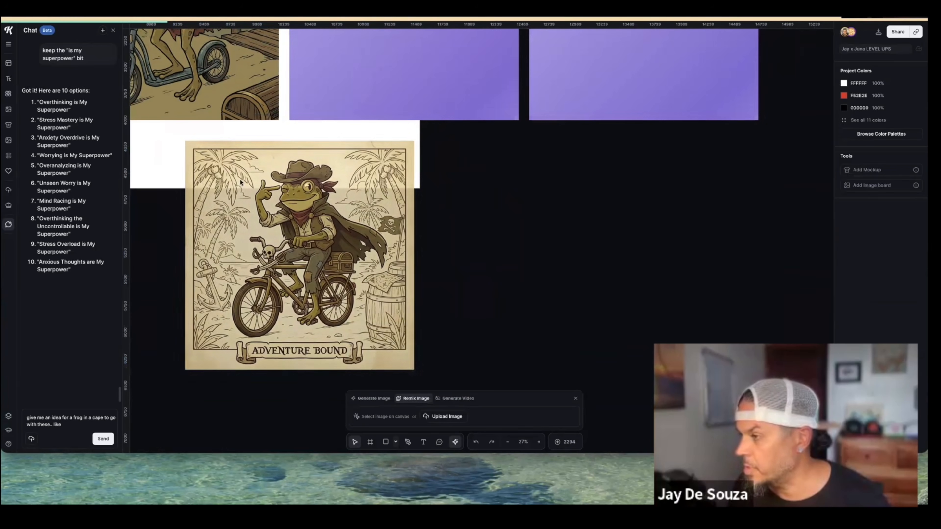
click(317, 269)
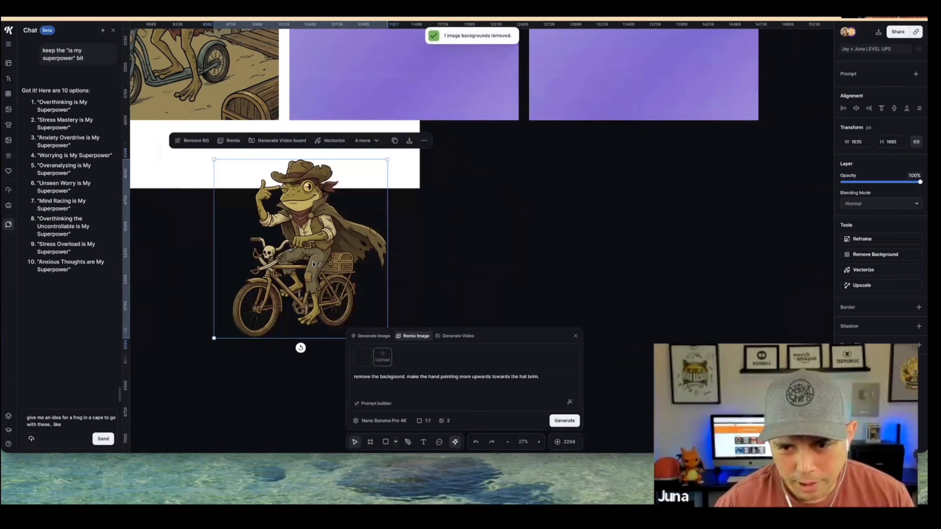
click(278, 270)
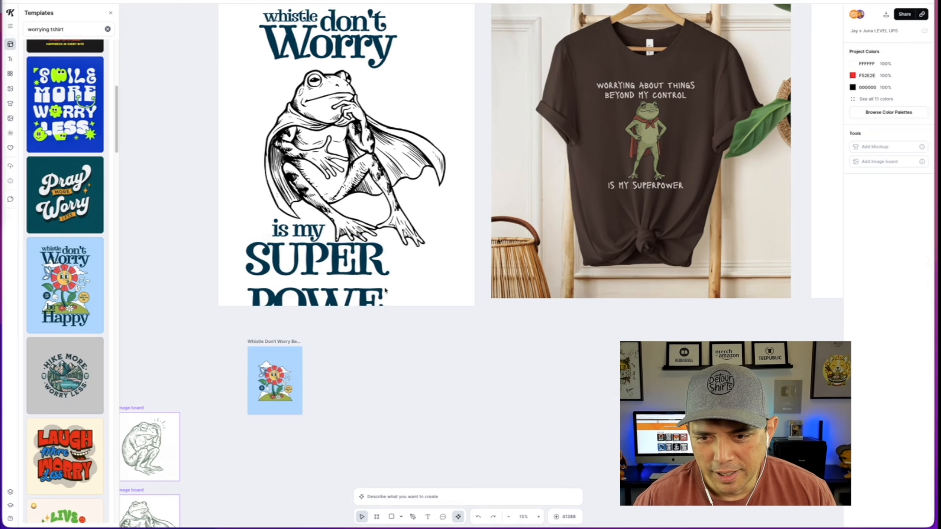
Widen the "SUPERPOWER" text box beneath the caped frog drawing so the word fits on one line.
click(391, 282)
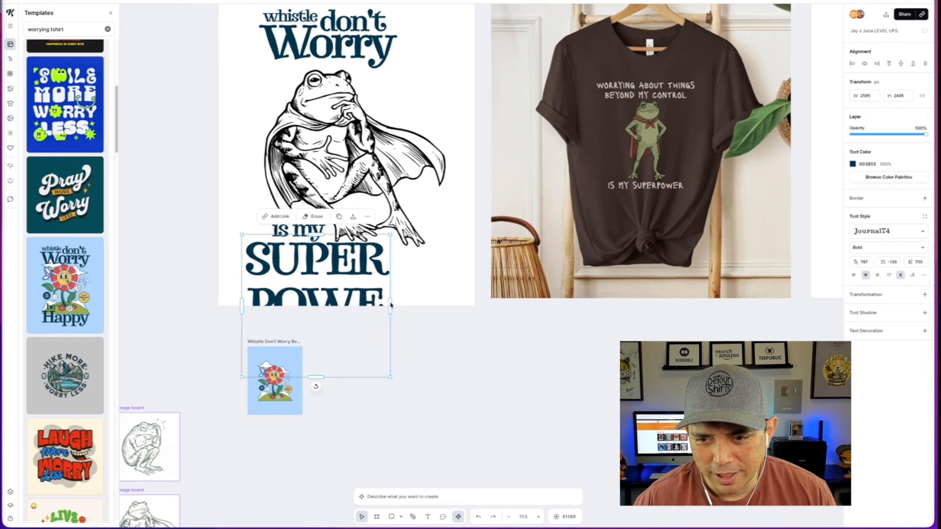
drag(391, 304, 460, 270)
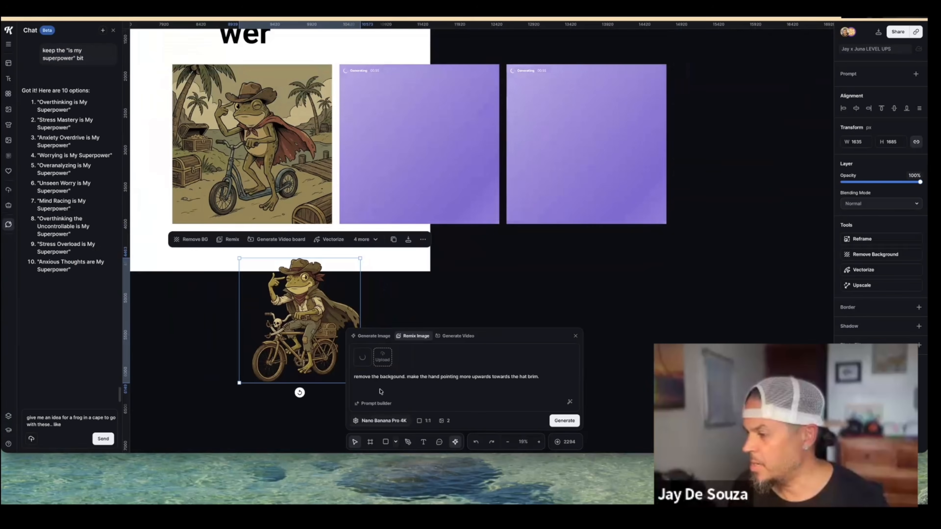
Select the scooter frog, return to the image generation prompt and look through the saved styles in Your Styles.
click(248, 158)
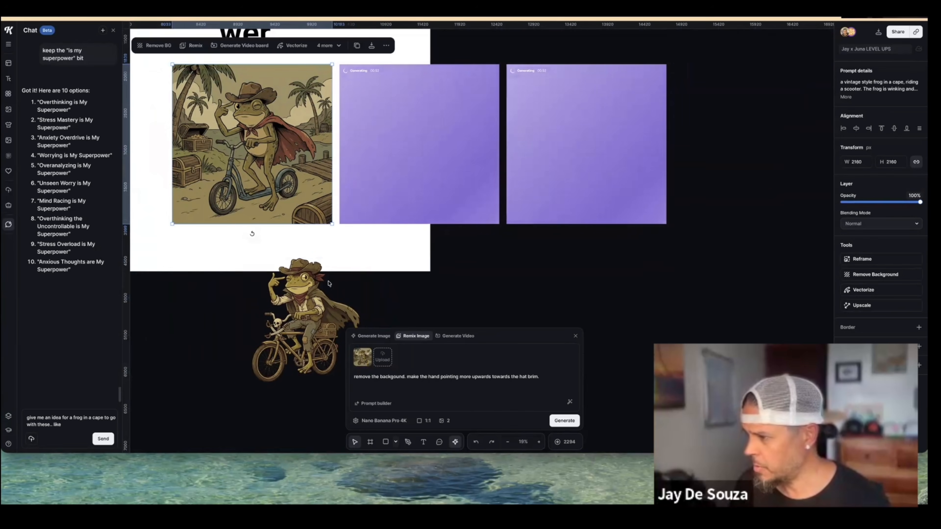
click(372, 336)
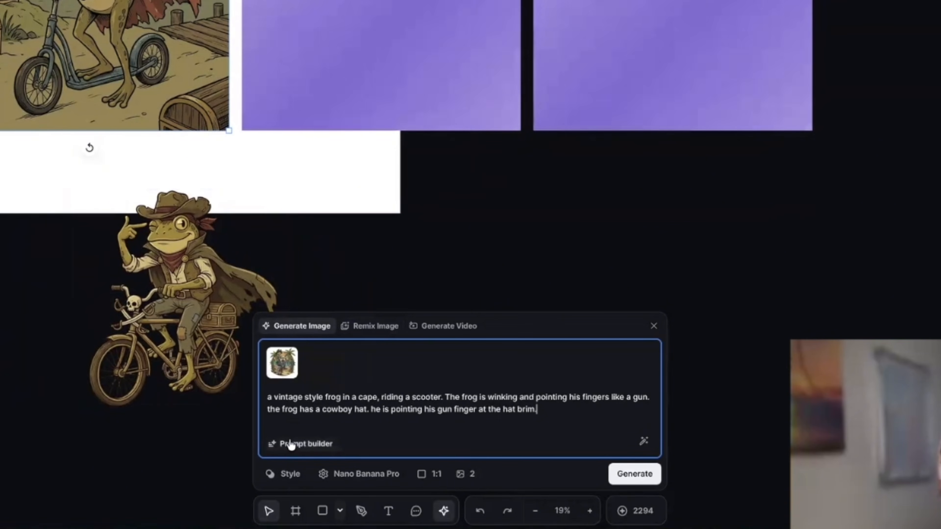
click(367, 404)
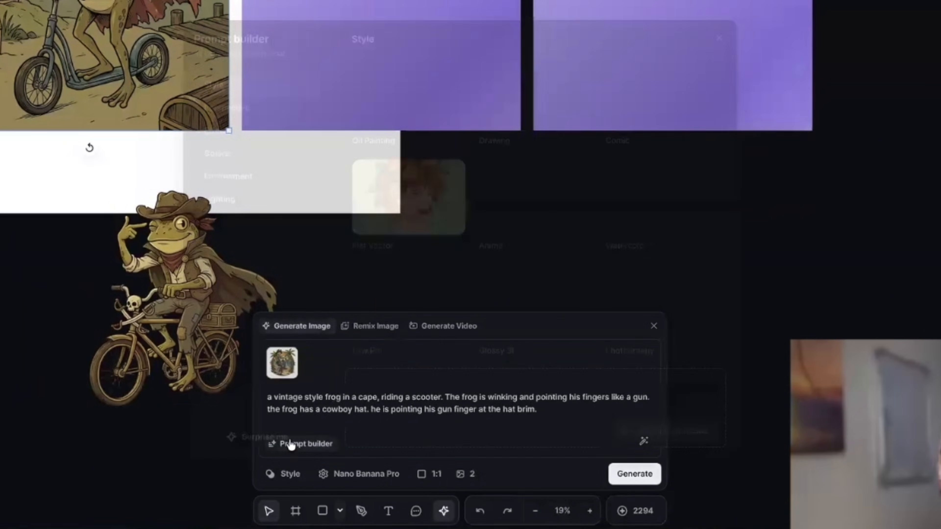
click(282, 473)
click(236, 227)
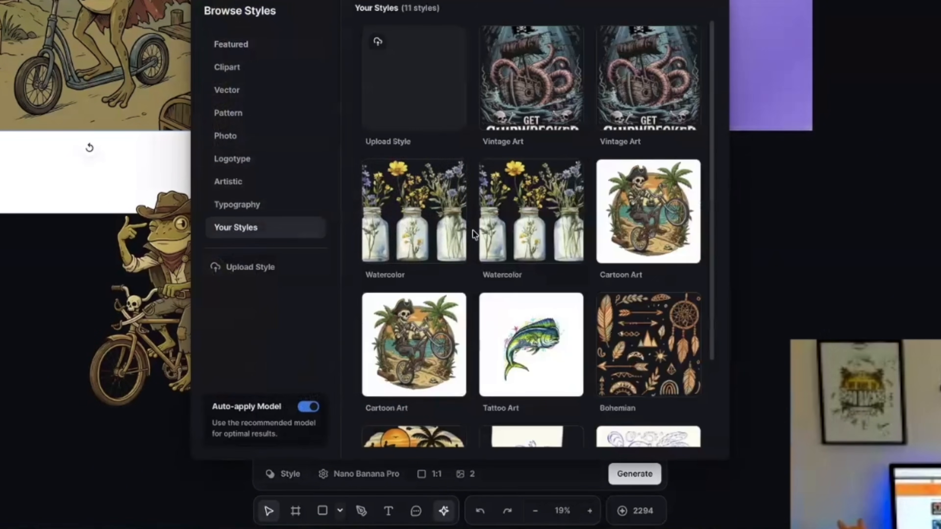
scroll(425, 387, down, 2)
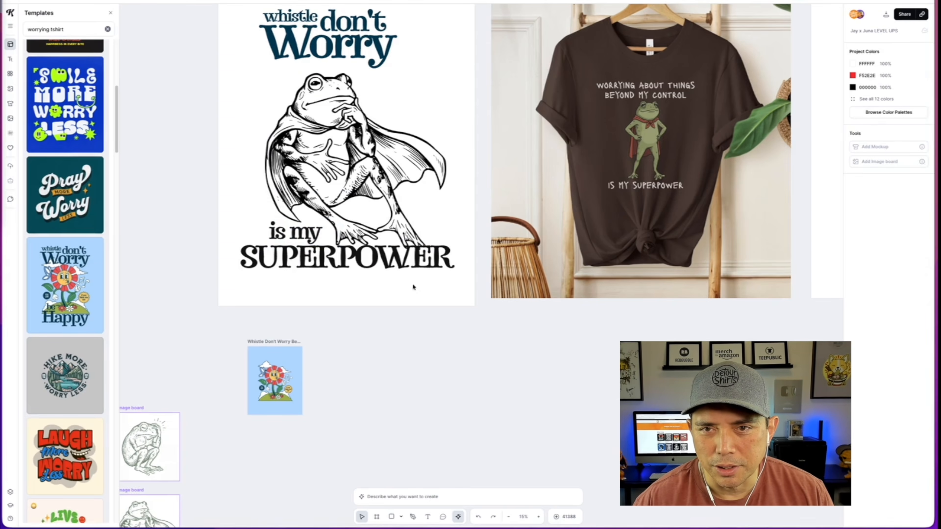
Review the caped frog artboard, the T-shirt mockup and the artboard with the cowboy frog images.
scroll(355, 117, up, 4)
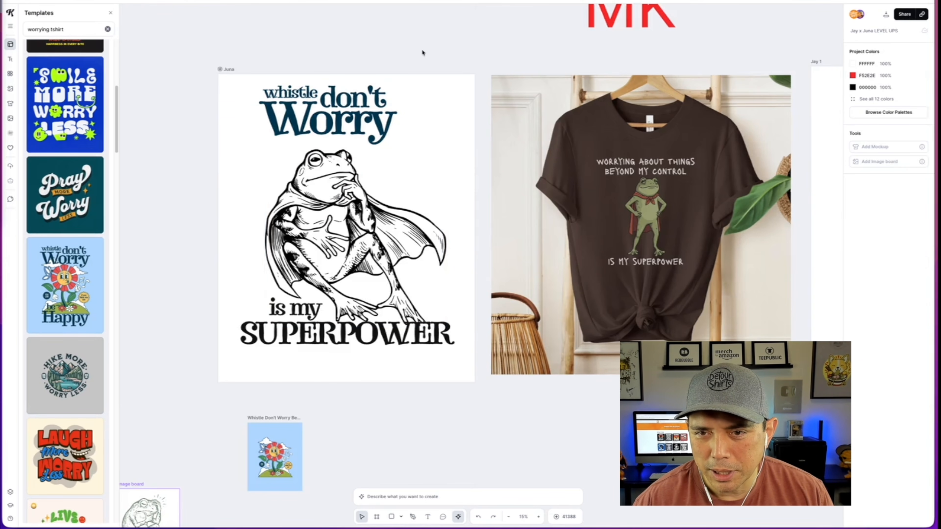
drag(376, 116, 376, 152)
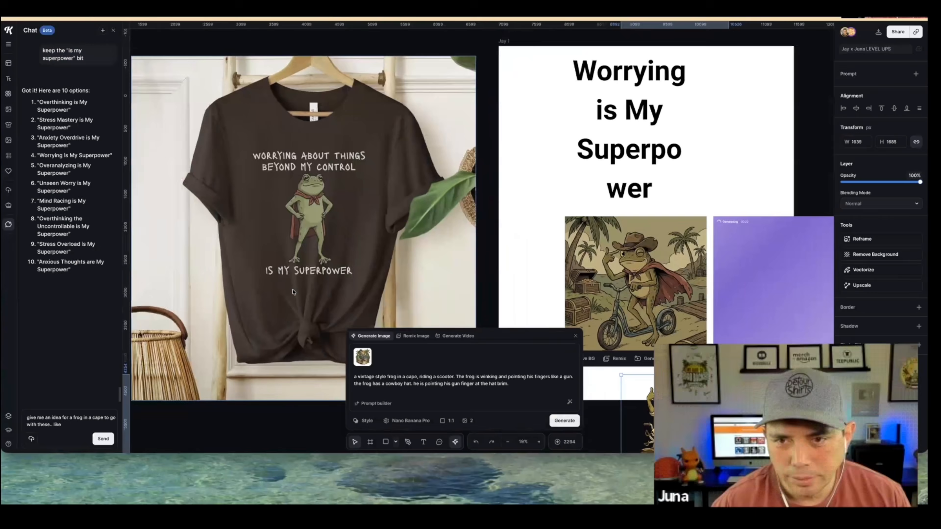
scroll(292, 292, down, 5)
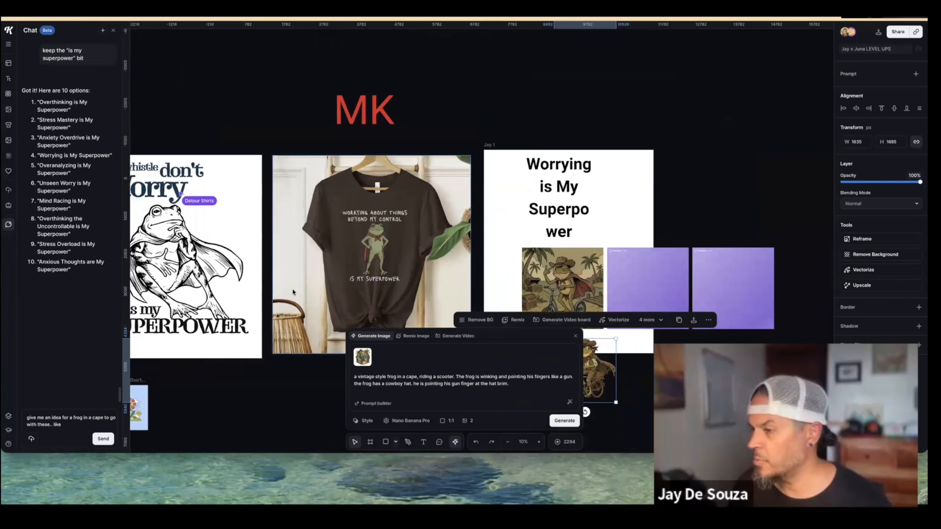
scroll(292, 290, left, 1)
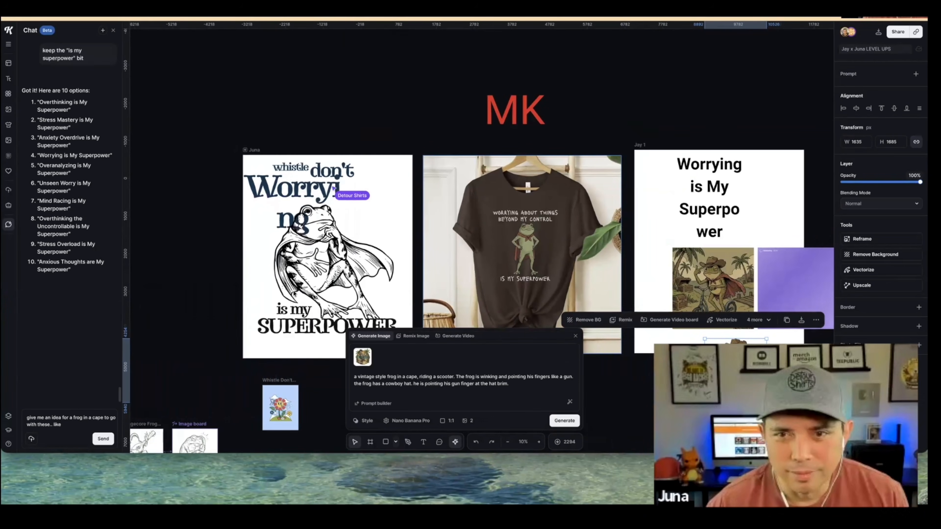
scroll(294, 291, right, 6)
scroll(310, 297, right, 5)
scroll(310, 296, down, 2)
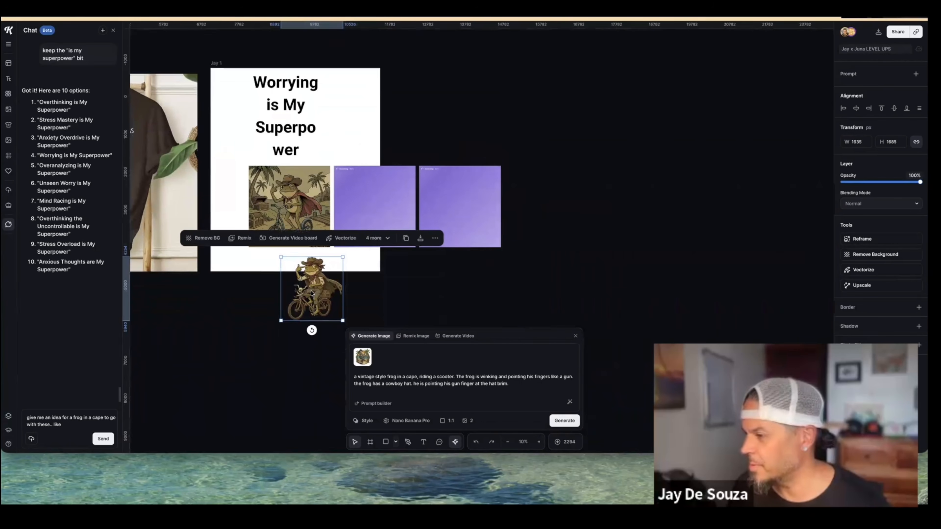
Nudge the bicycle frog cutout slightly up over the artboard's lower edge and inspect it up close.
drag(311, 286, 315, 282)
scroll(316, 282, up, 5)
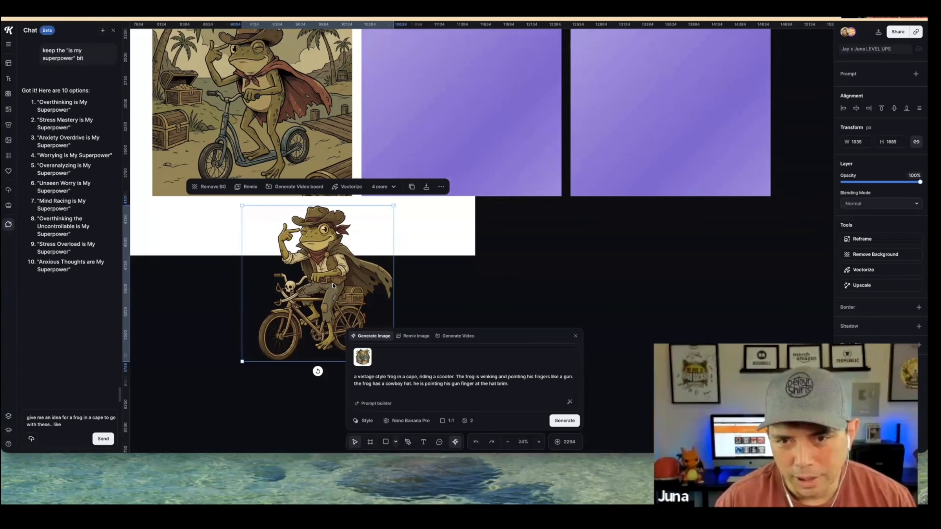
scroll(329, 285, down, 5)
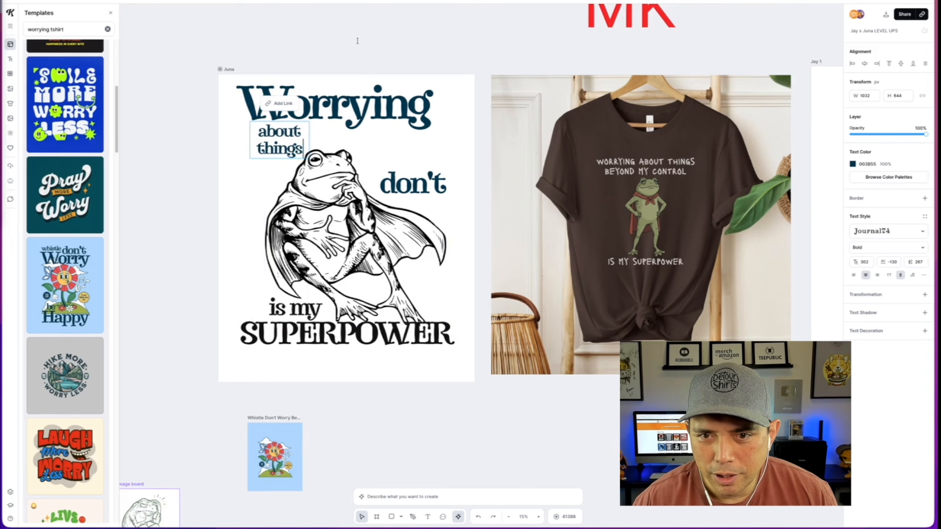
Widen the "about things" text box so the words fit on one line and reposition it beneath "Worrying".
click(357, 41)
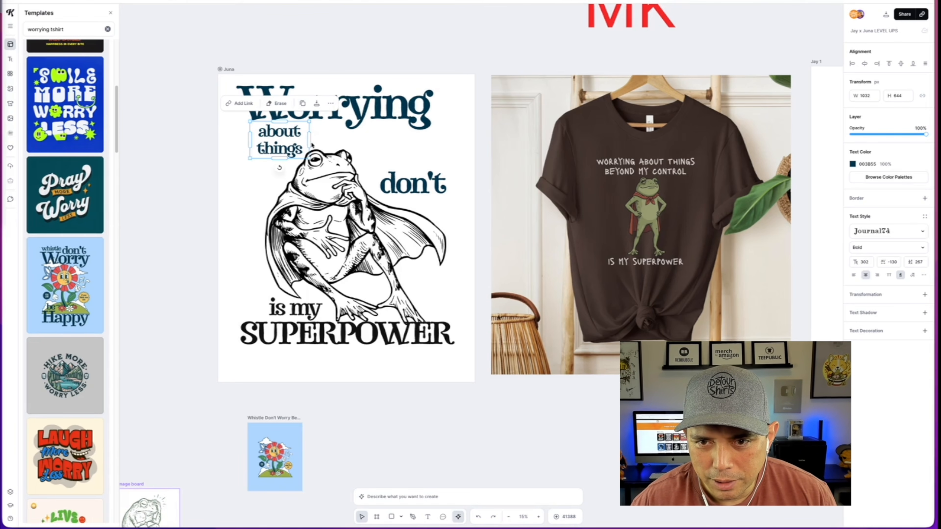
drag(309, 140, 380, 143)
drag(320, 135, 300, 131)
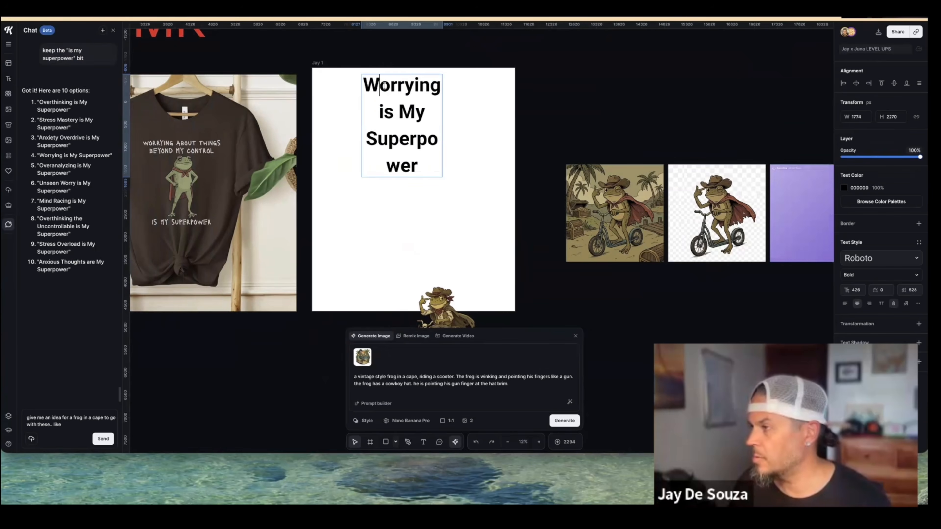
Split "Superpower" out of the slogan text and set "Worrying is My" in the handmade font Ruthless Sketch.
double_click(393, 146)
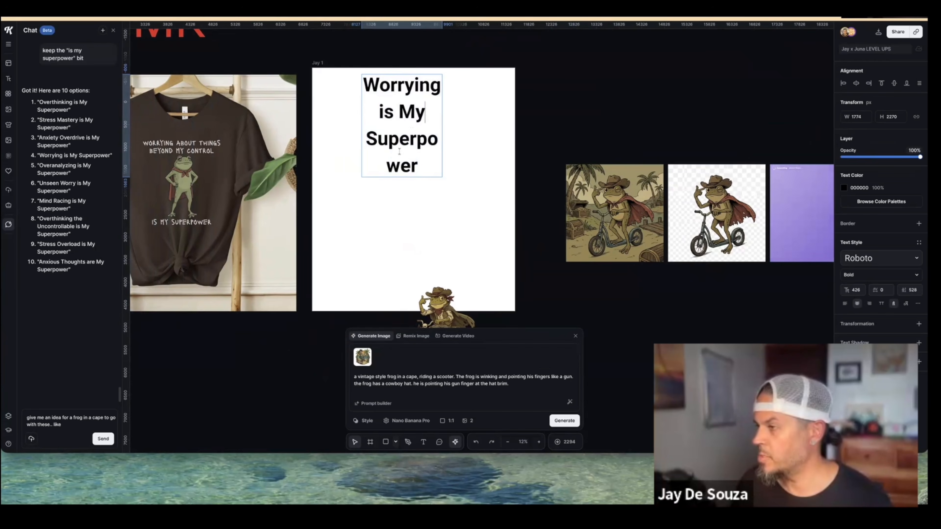
key(BackSpace)
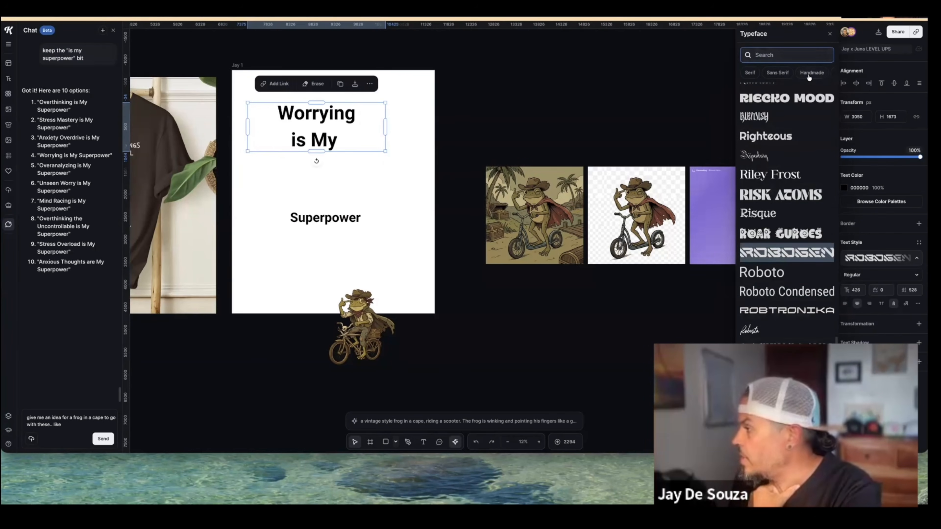
click(810, 74)
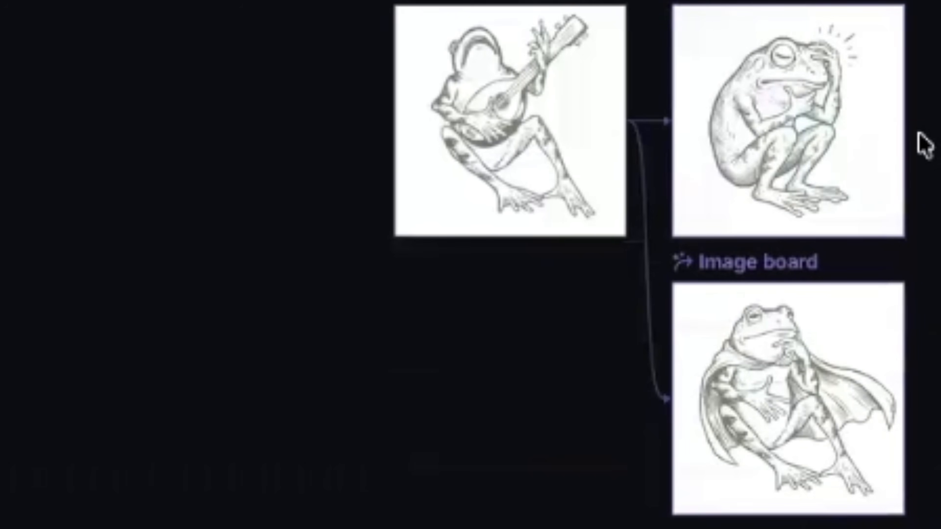
scroll(921, 144, right, 10)
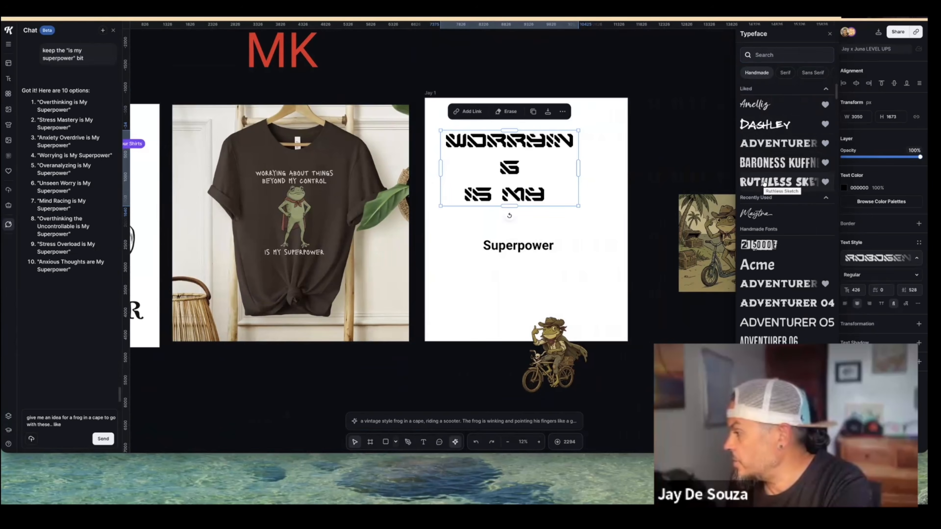
click(764, 182)
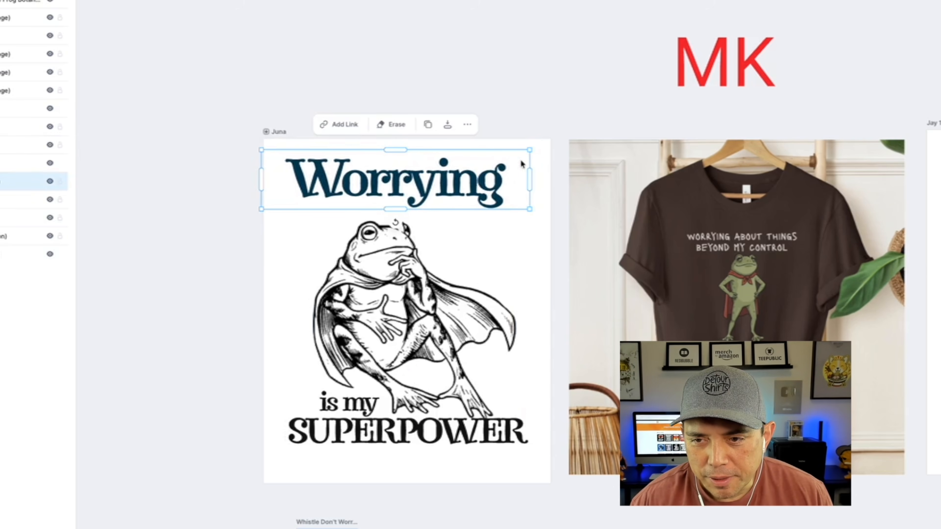
Enlarge the "Worrying" heading to nearly the artboard's width and place it just above the caped frog drawing.
drag(530, 181, 544, 141)
drag(461, 169, 462, 180)
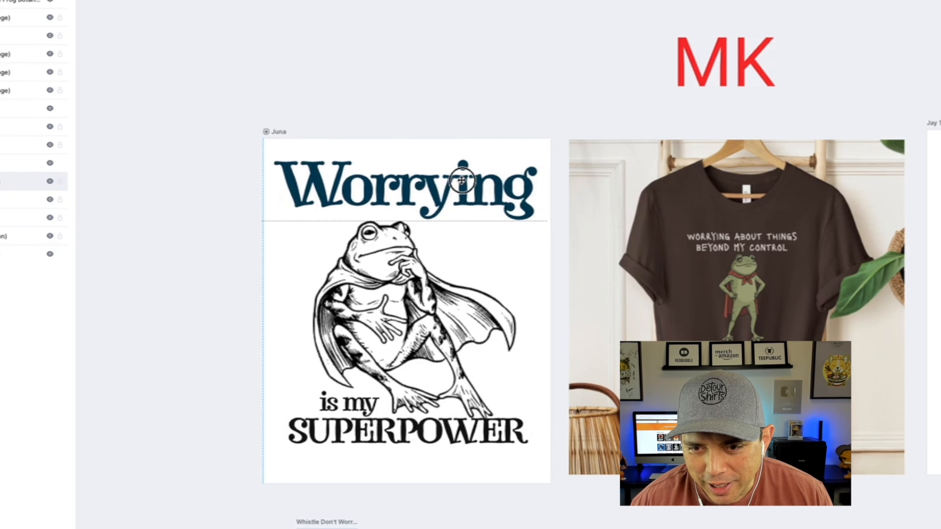
click(431, 86)
Add "about things" beneath "Worrying" in the same style as "is my" and scale the line down.
click(349, 403)
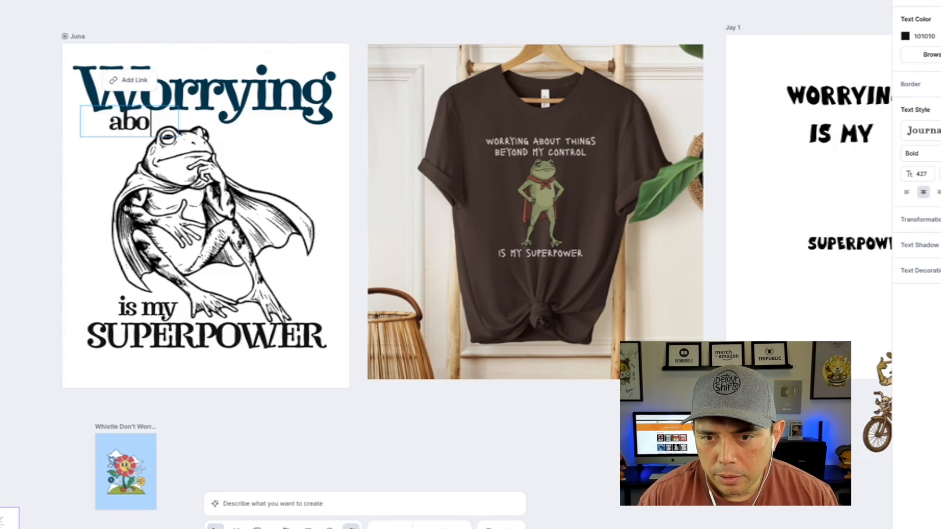
text(ut things)
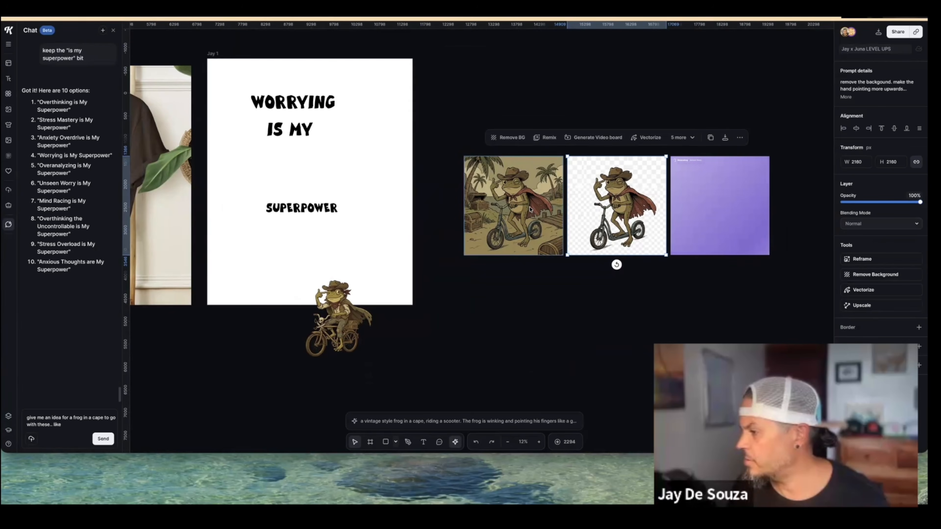
scroll(530, 208, up, 5)
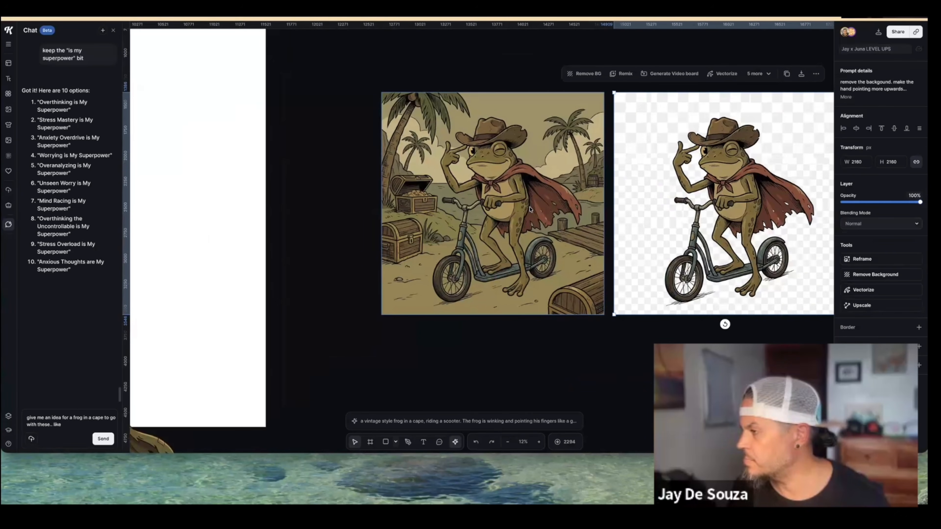
scroll(529, 209, up, 2)
scroll(530, 209, right, 2)
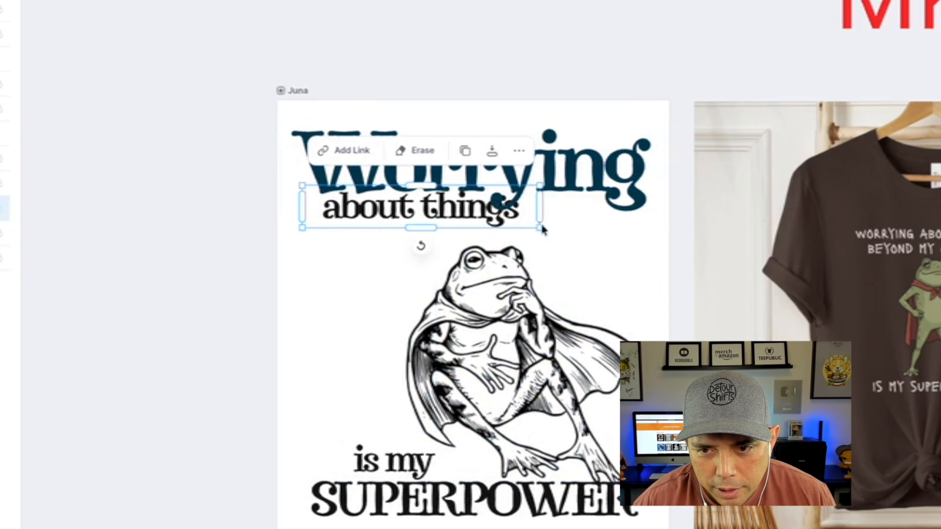
drag(542, 230, 490, 217)
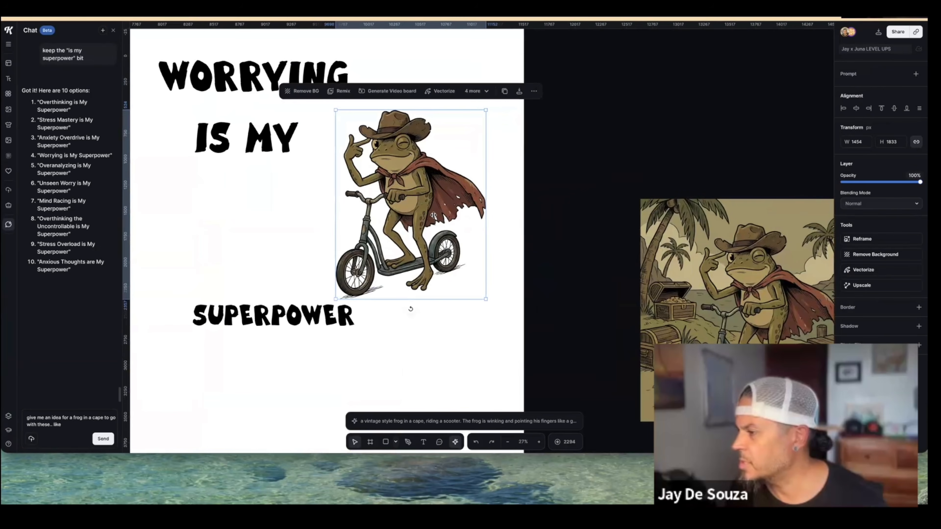
Move the scooter frog and bicycle frog cutouts out to the right edge of the artboard, clear of the slogan.
drag(434, 215, 600, 165)
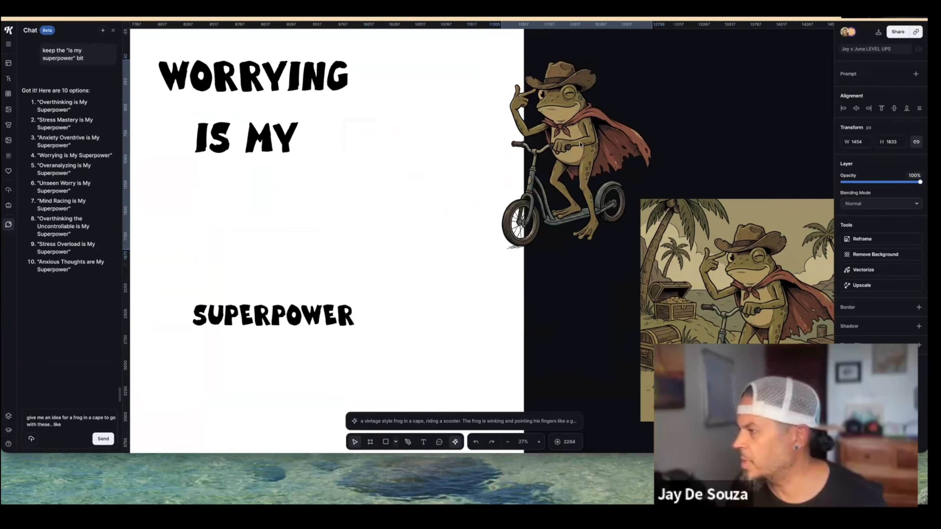
scroll(492, 227, down, 3)
drag(427, 357, 529, 323)
Enlarge the "WORRYING IS MY" text to size 581 and separate "IS MY" into its own text box.
scroll(385, 208, up, 2)
click(394, 205)
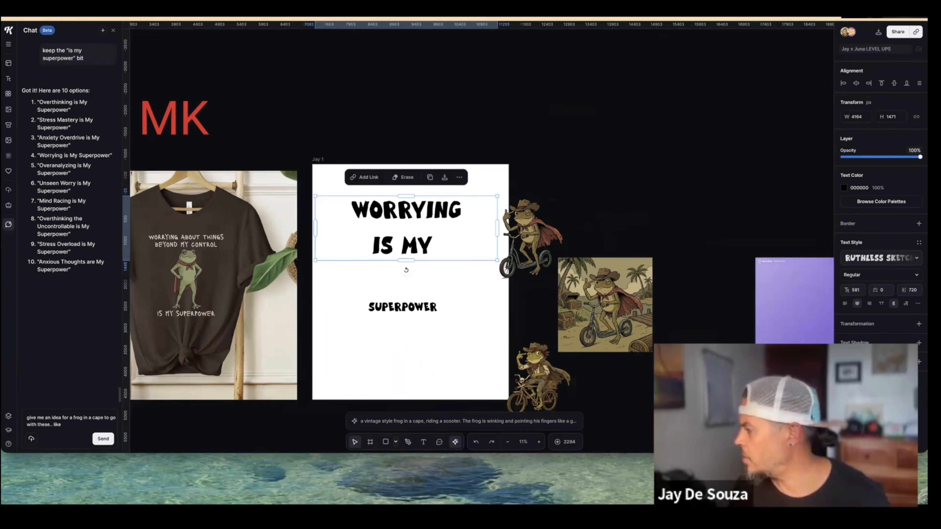
click(866, 326)
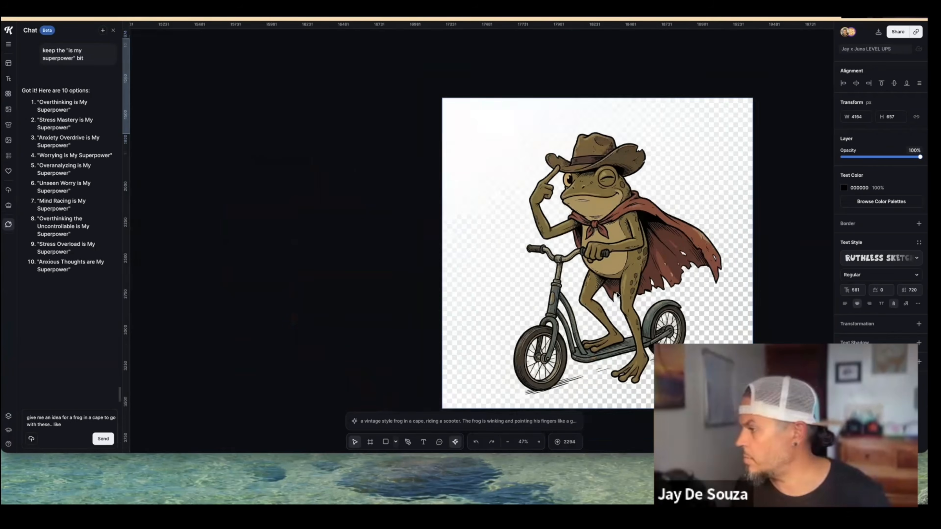
Tilt "WORRYING" slightly upward to the right and move the scooter frog cutout directly beneath it.
scroll(618, 294, down, 5)
scroll(618, 295, left, 4)
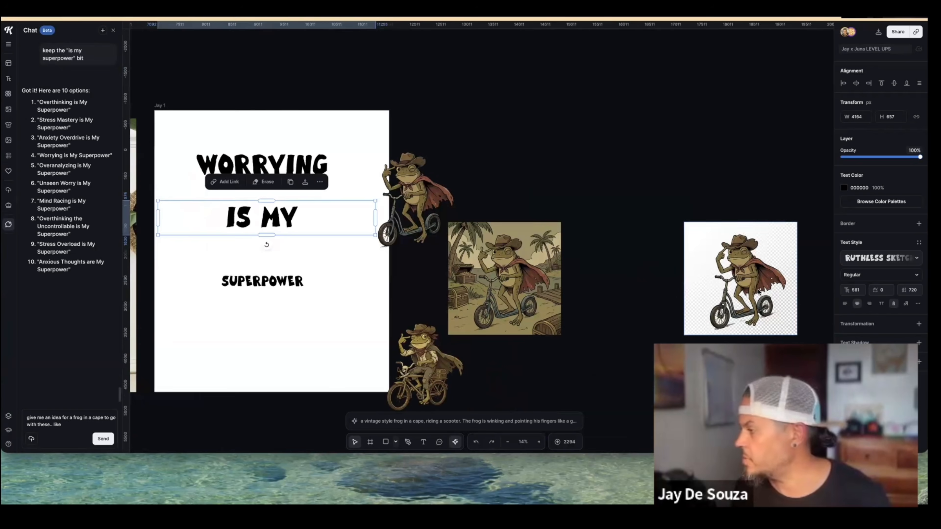
click(758, 290)
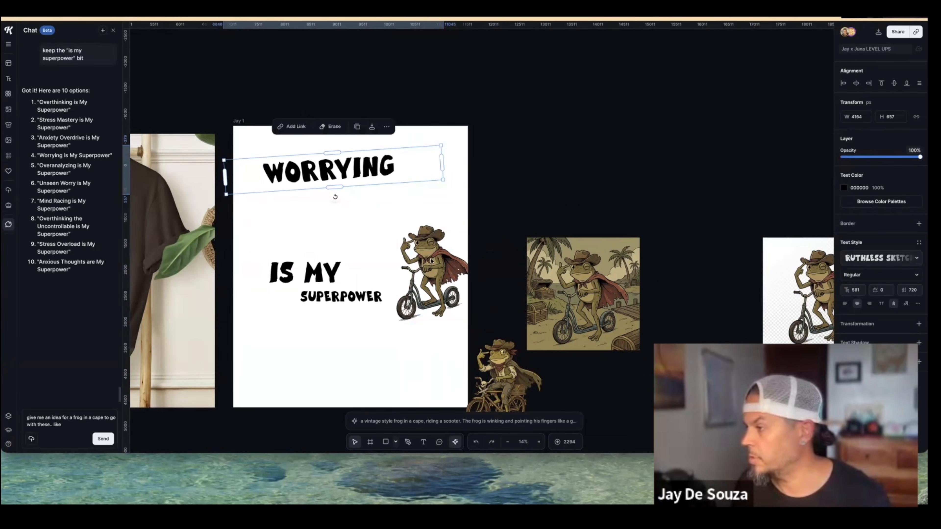
drag(437, 259, 356, 201)
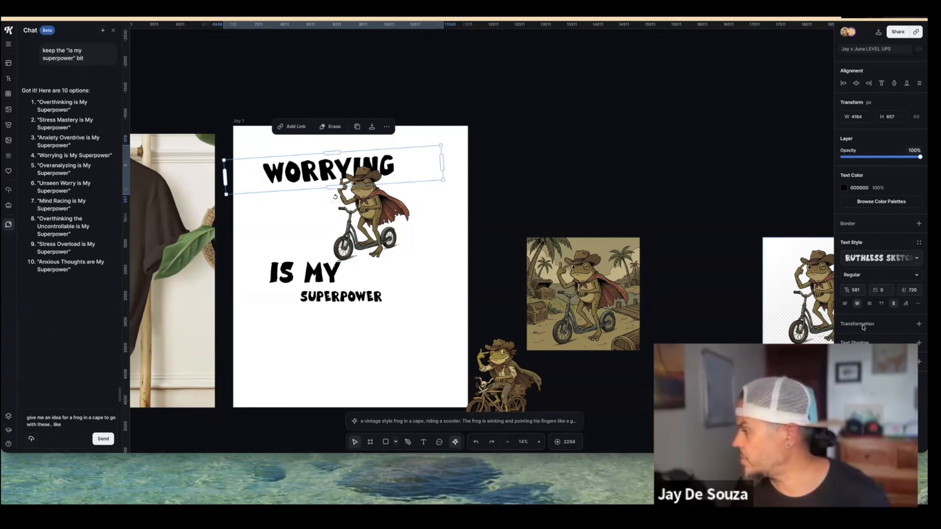
Apply the Distort transformation to "WORRYING" and pull its upper-right corner upward so the letters grow toward the end.
click(864, 327)
click(871, 341)
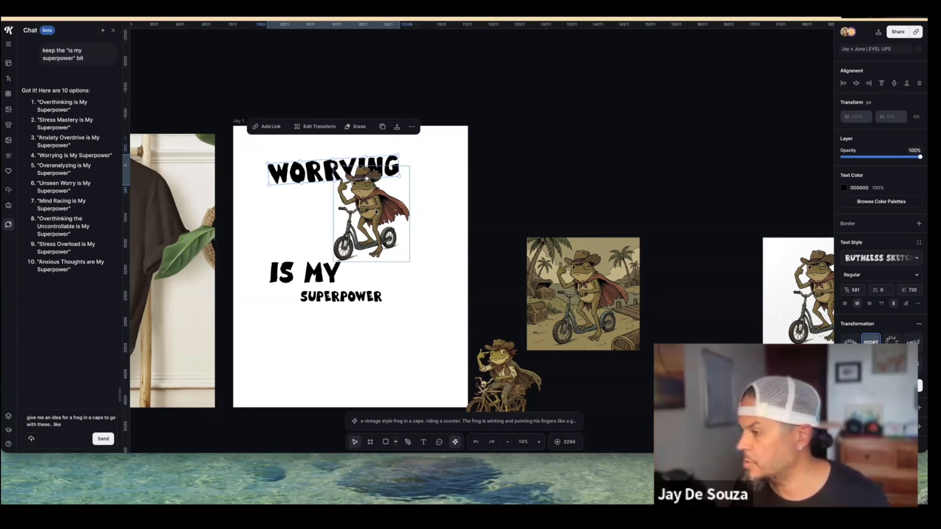
scroll(351, 197, up, 5)
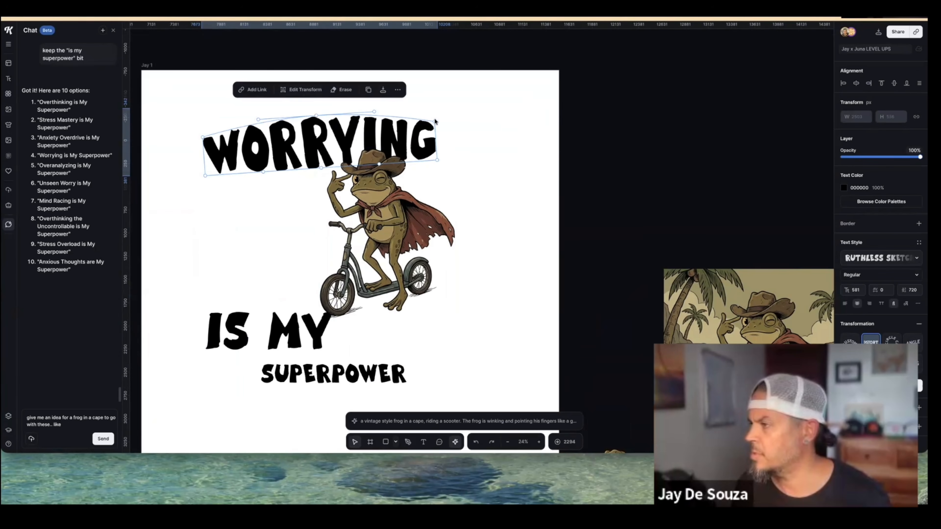
drag(434, 118, 423, 97)
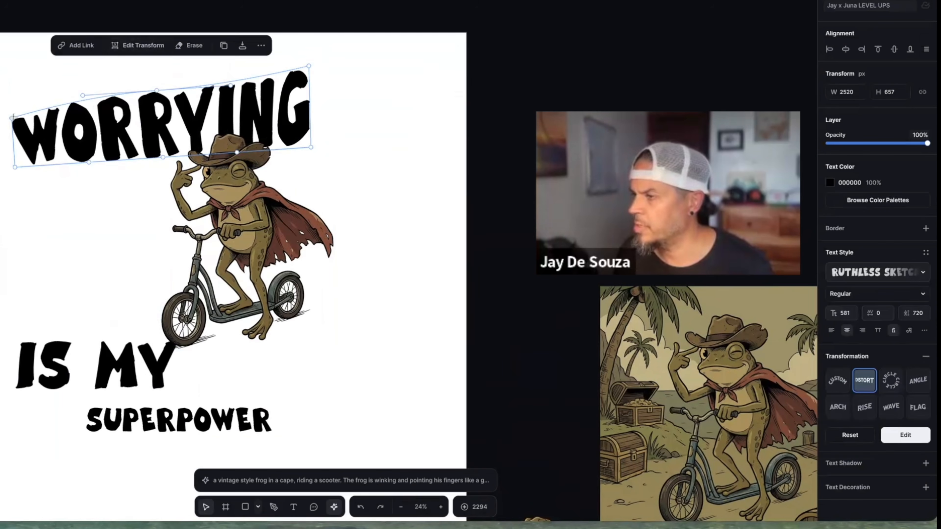
click(6, 101)
double_click(165, 165)
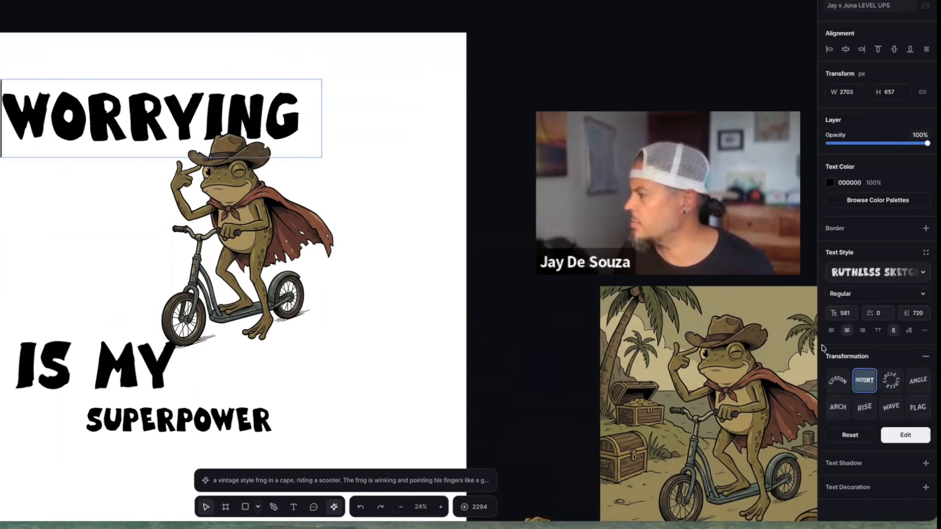
drag(43, 111, 114, 111)
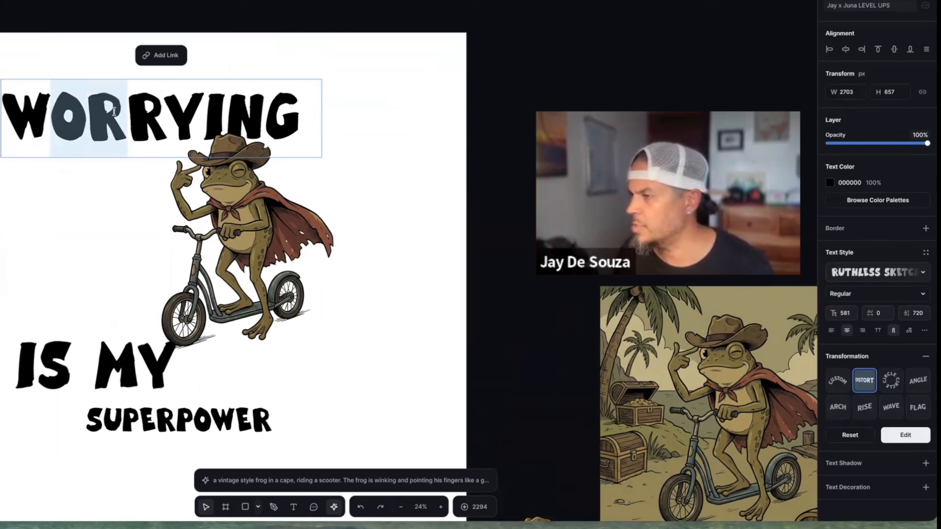
key(Escape)
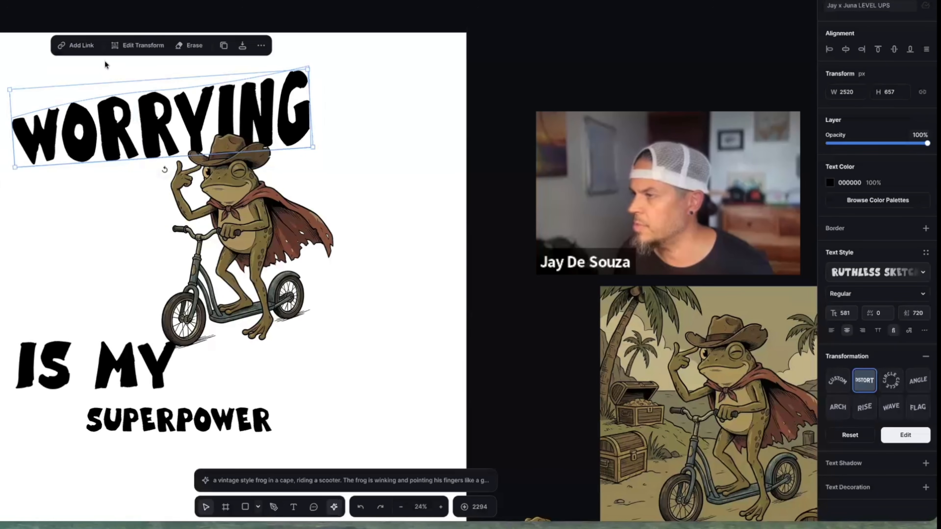
Bend the lower edge of the distorted "WORRYING" into a curve and shift the scooter frog left beneath it.
click(133, 46)
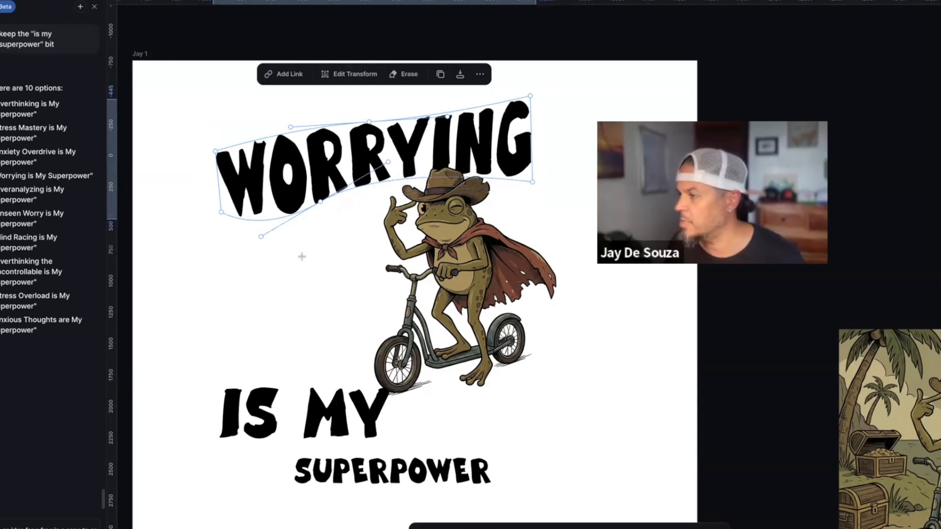
drag(435, 225, 403, 228)
drag(403, 228, 404, 224)
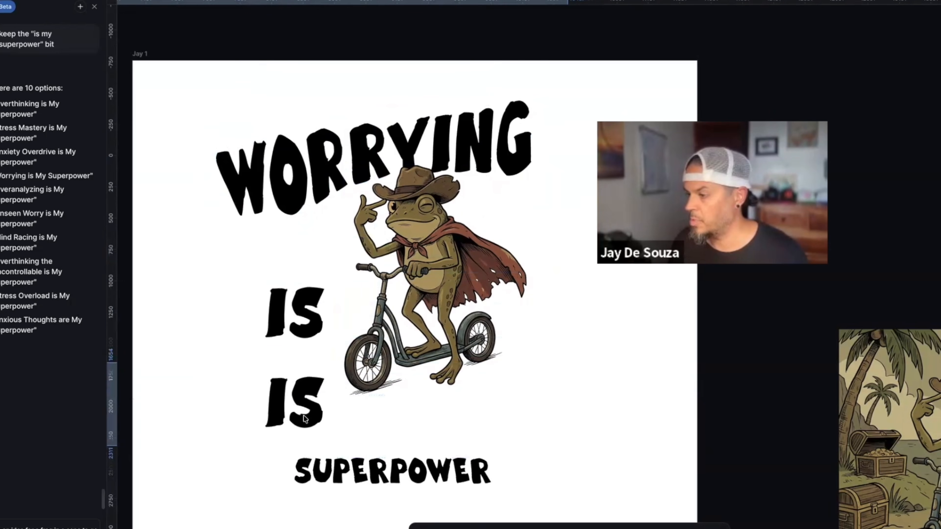
Change the lower duplicate "IS" text to "MY".
click(303, 416)
double_click(304, 415)
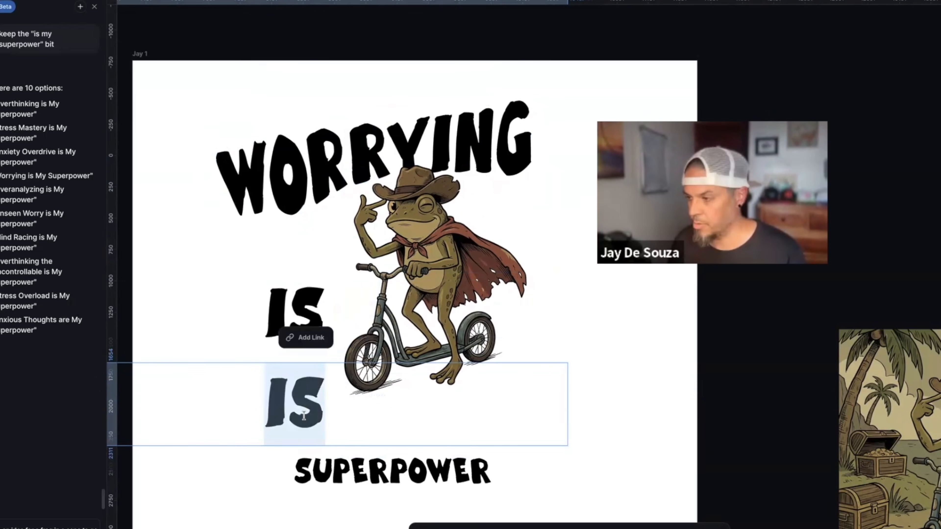
text(MY)
click(605, 438)
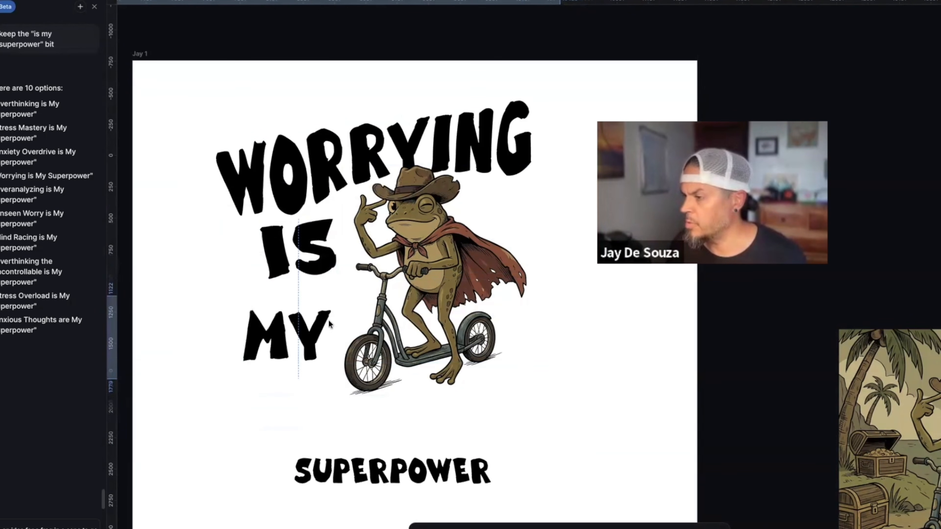
Position "MY" closely beneath "IS", to the left of the frog's scooter.
drag(328, 323, 343, 307)
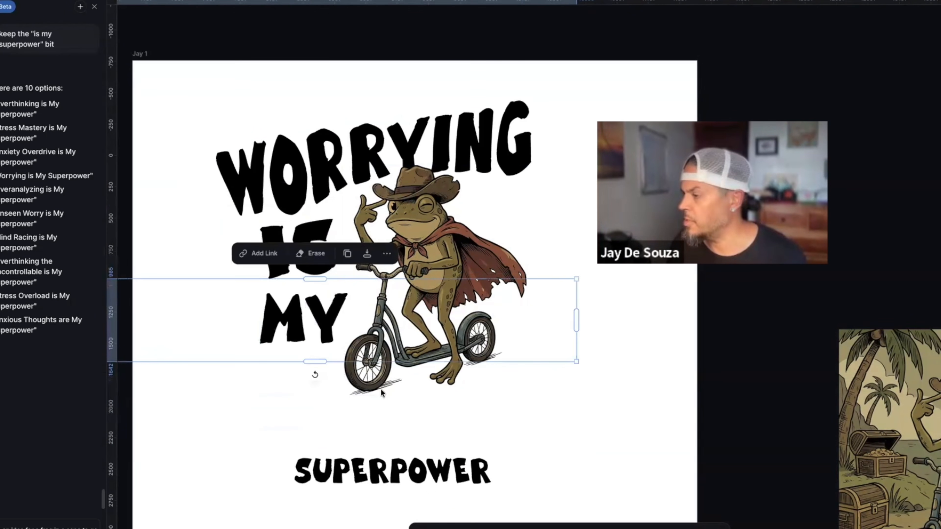
key(ctrl+z)
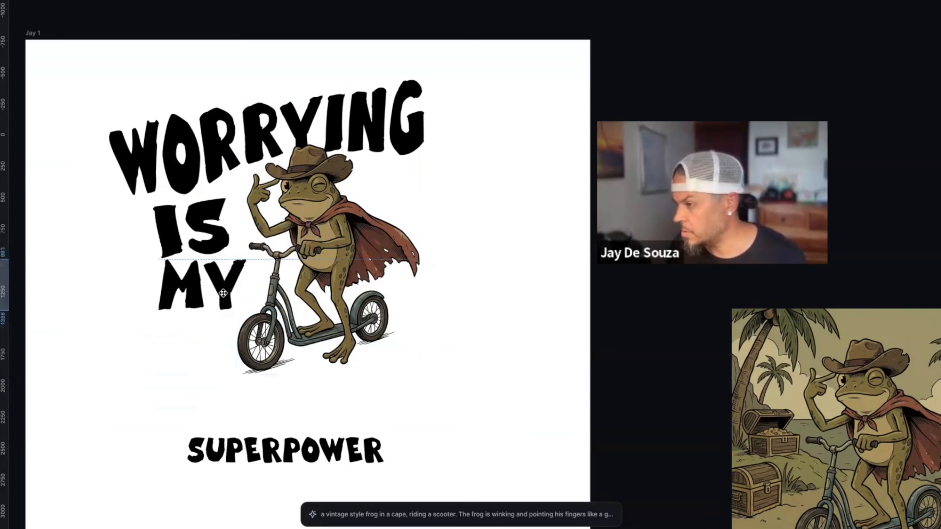
drag(331, 310, 333, 317)
Pull the lower-left corner of the distorted "MY" downward and refine the lower-edge curve of "WORRYING" beside the frog's hat.
scroll(224, 297, up, 3)
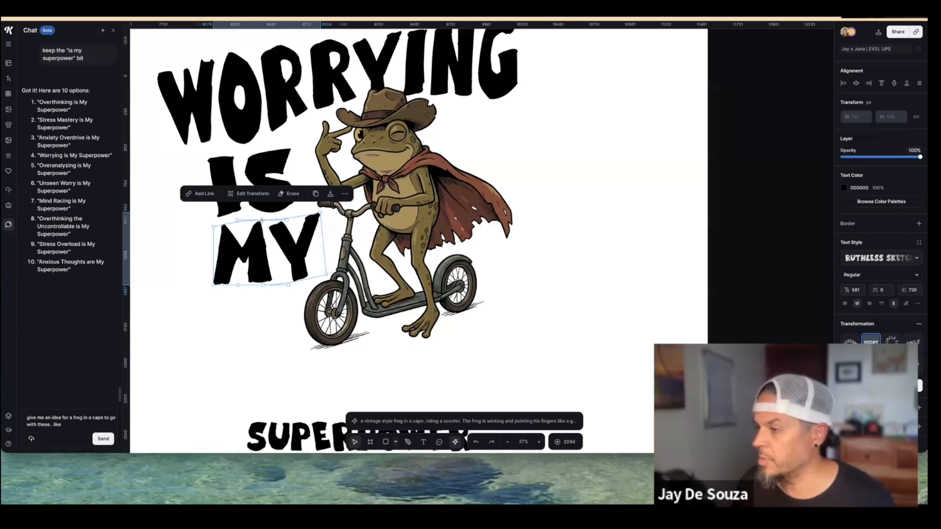
drag(212, 285, 239, 291)
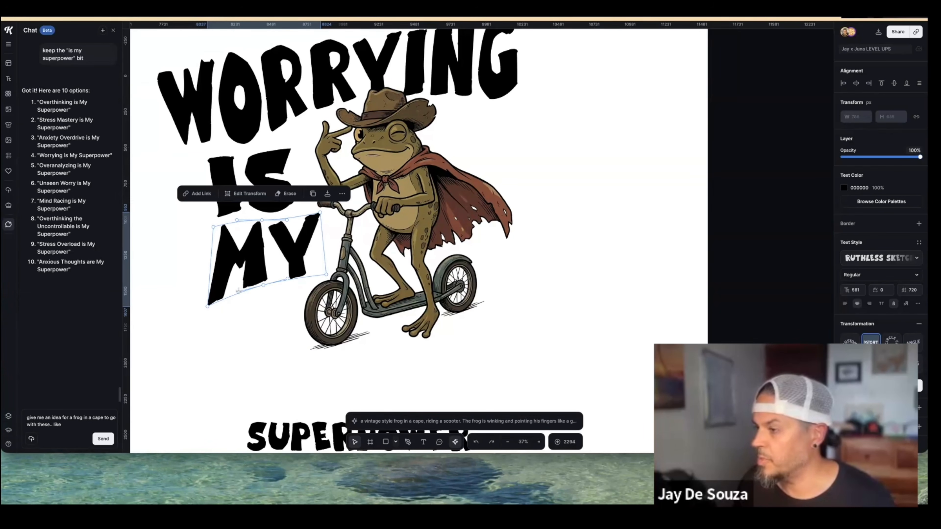
scroll(281, 140, down, 3)
click(282, 140)
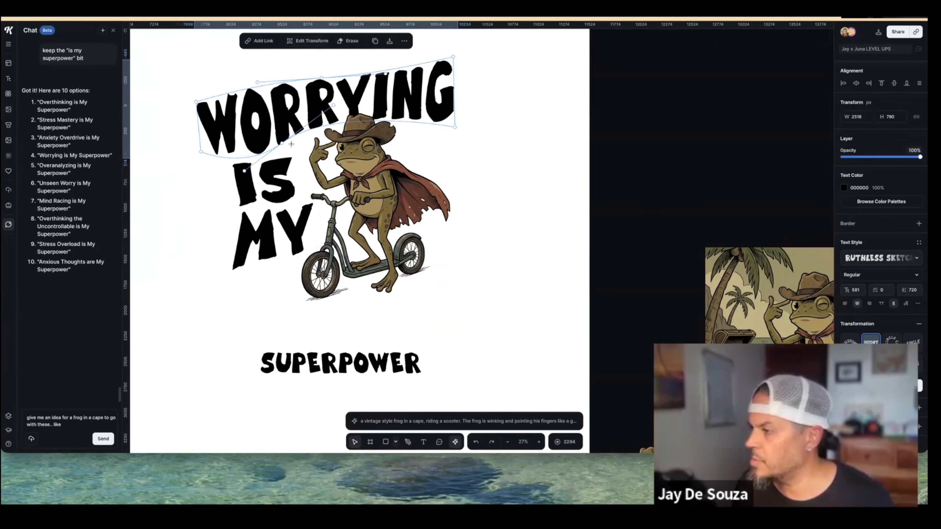
drag(292, 144, 304, 142)
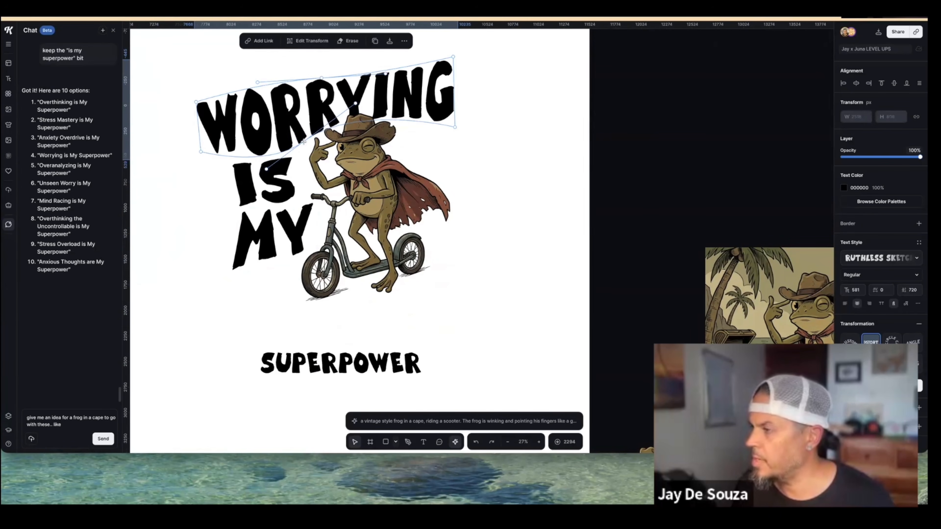
click(444, 161)
Move "SUPERPOWER" up beneath the scooter frog and apply the Distort transformation to it.
scroll(405, 237, down, 1)
drag(363, 343, 353, 305)
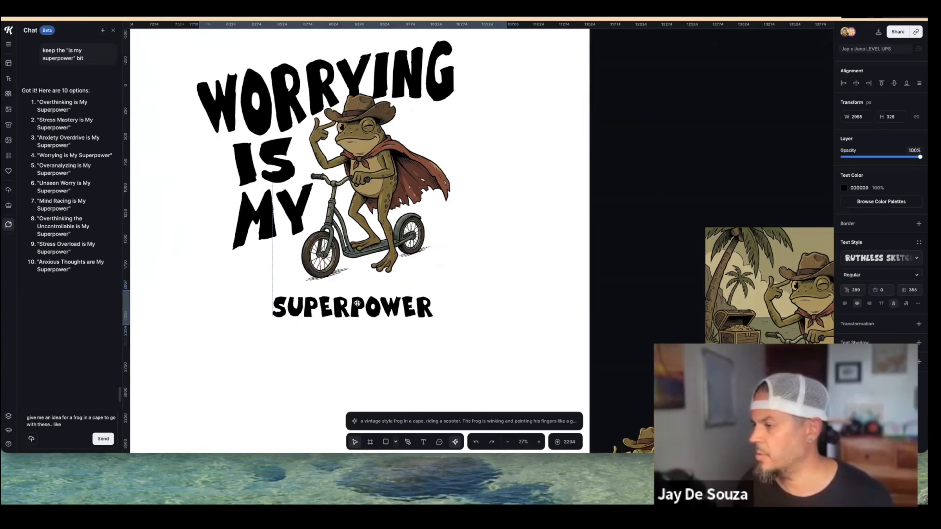
click(865, 324)
click(871, 341)
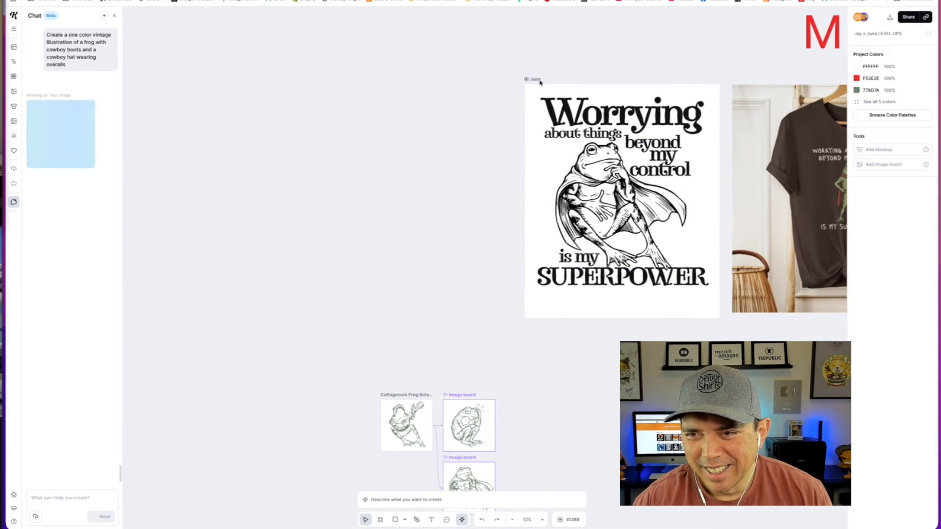
Place a duplicate of the black-and-white "Worrying about things beyond my control" artboard to the left of the original.
drag(536, 80, 323, 84)
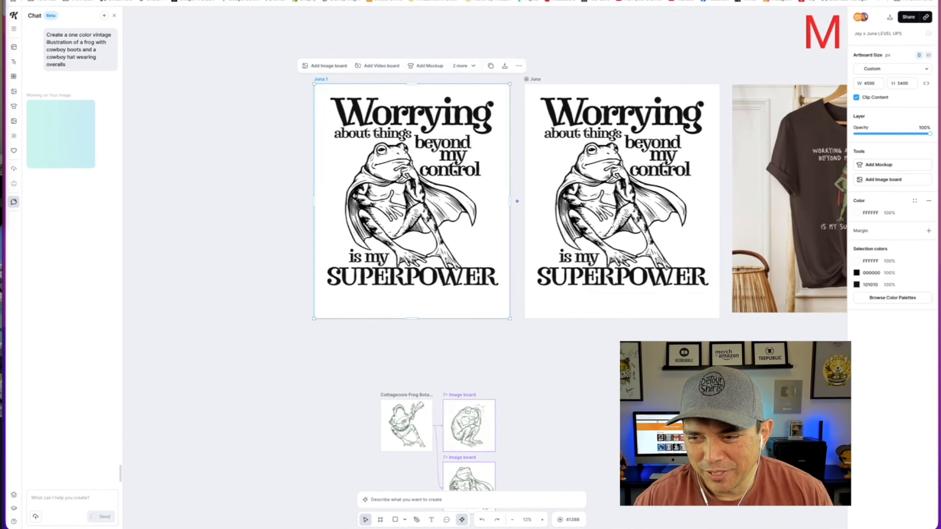
click(548, 361)
scroll(584, 365, right, 2)
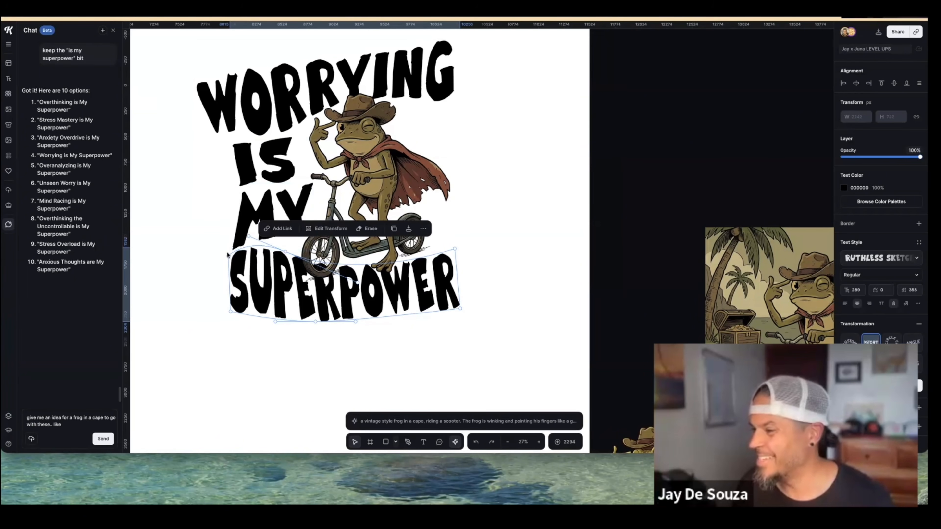
Adjust the upper-left corner and upper-edge curve of the distorted "SUPERPOWER" so the letters fit beneath "MY" and the scooter.
drag(227, 255, 230, 256)
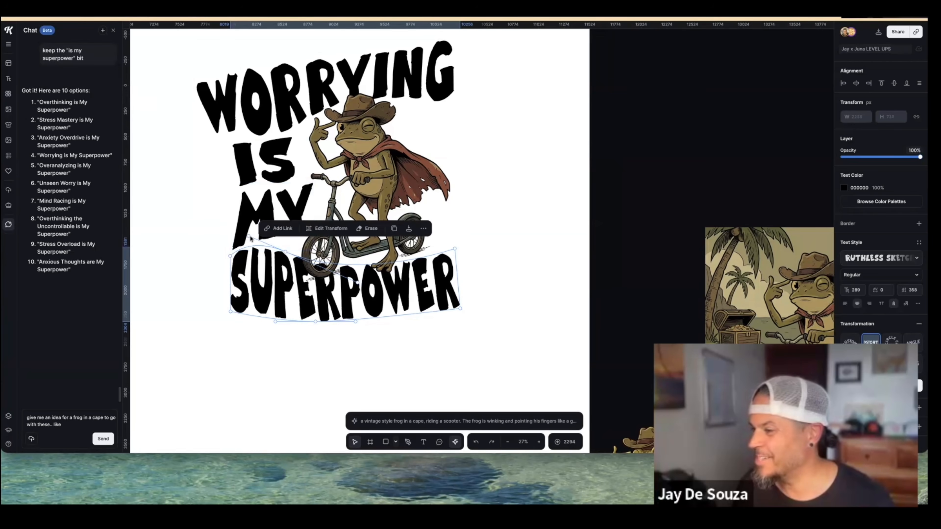
drag(249, 236, 253, 242)
drag(333, 294, 335, 300)
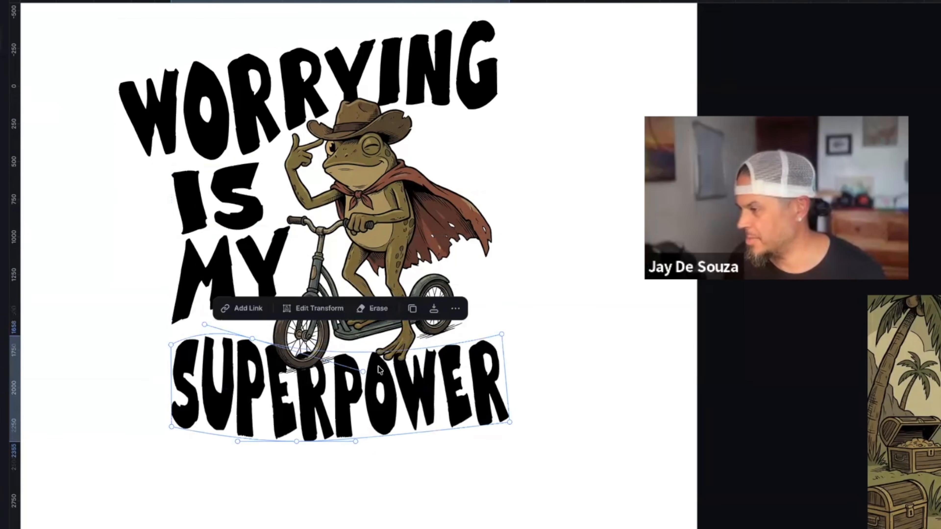
click(403, 495)
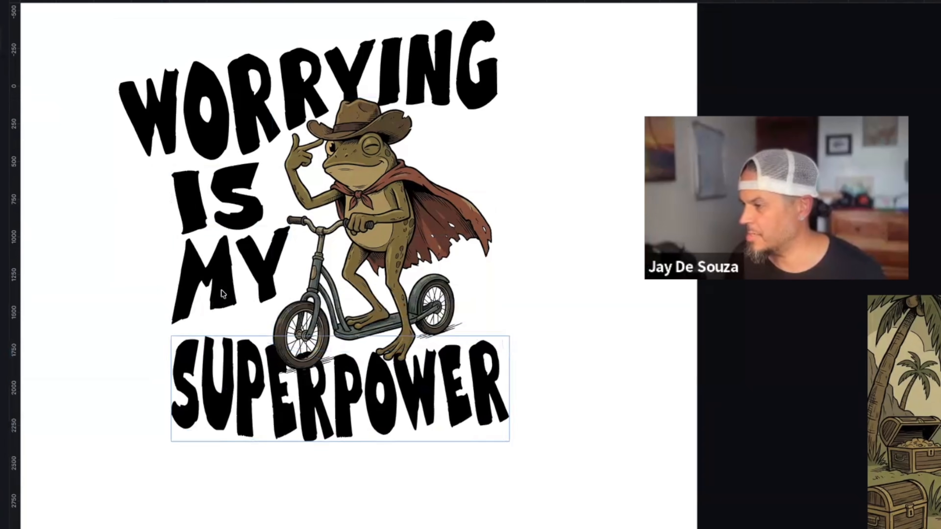
Edit the distortion of "MY" and reshape its lower edge to follow the top of "SUPERPOWER".
click(220, 287)
click(214, 198)
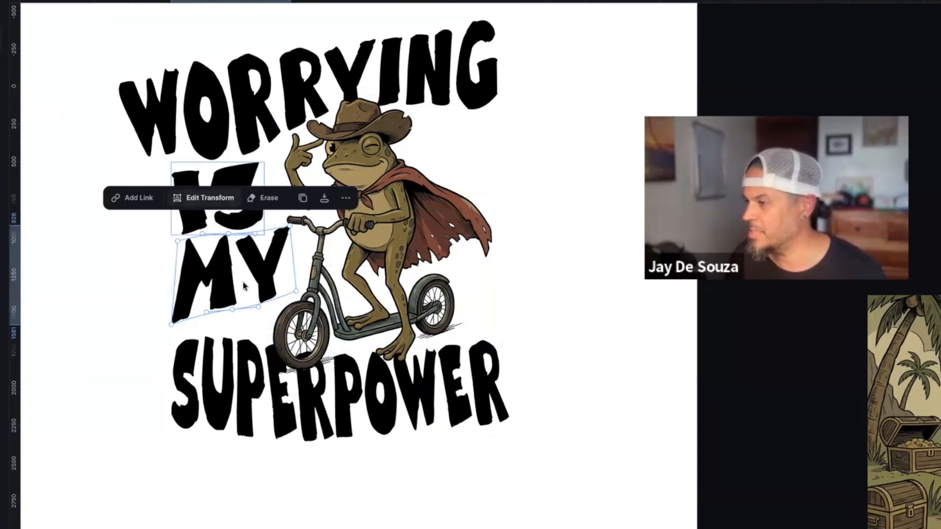
drag(231, 309, 230, 331)
click(117, 309)
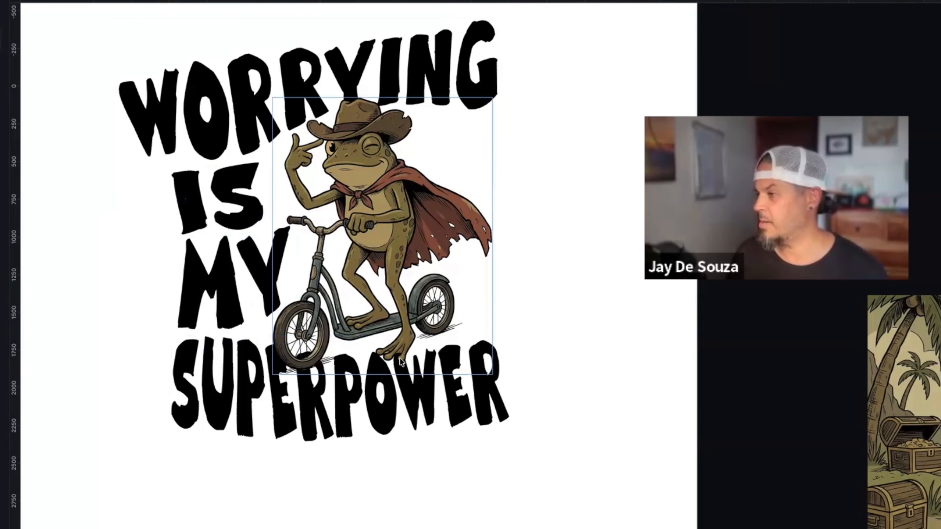
Set the text color of "WORRYING" to 000100.
click(382, 394)
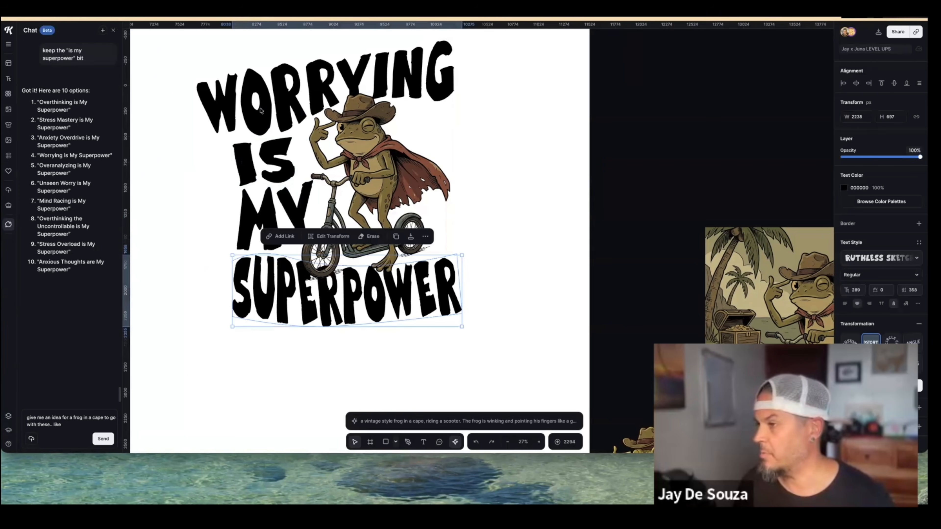
click(214, 125)
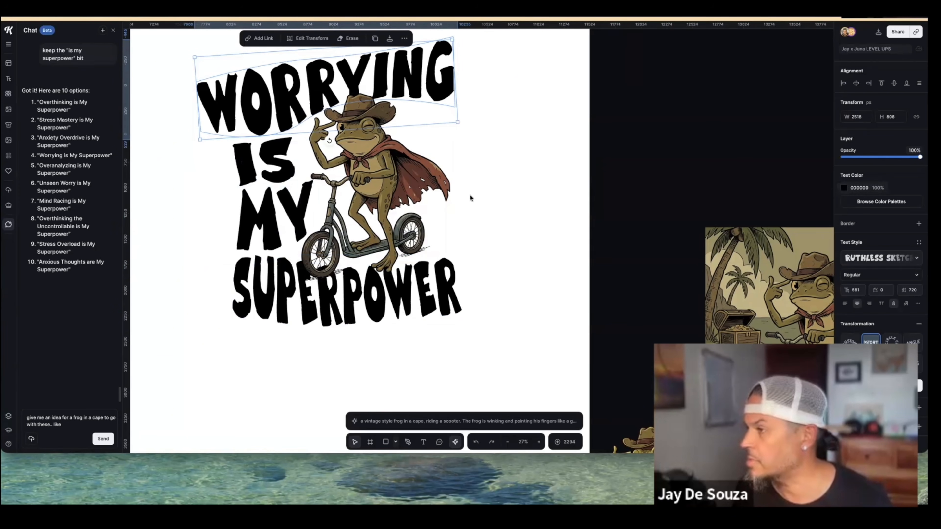
scroll(316, 145, up, 5)
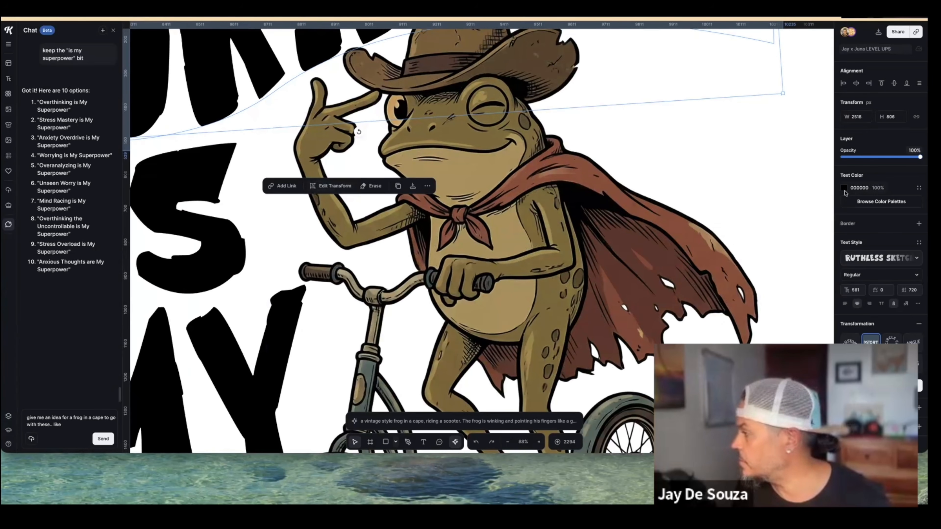
click(844, 189)
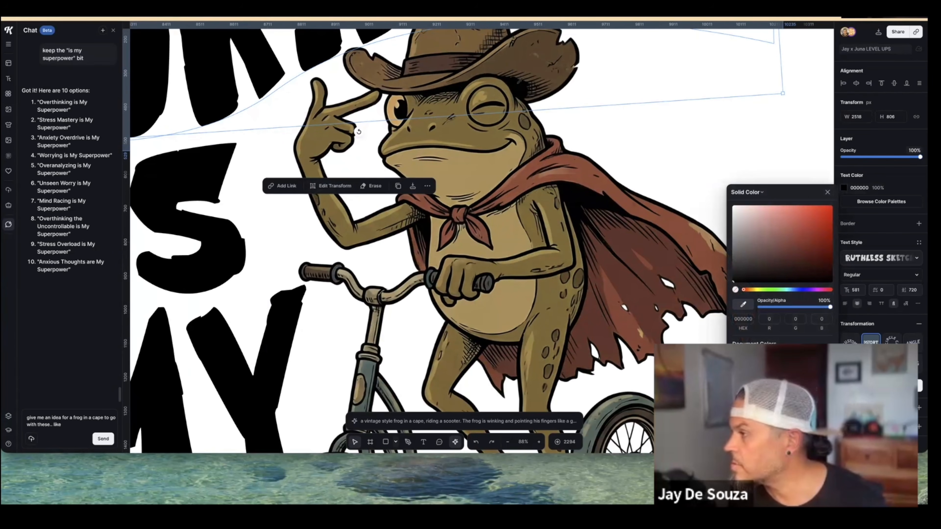
click(773, 290)
scroll(303, 225, down, 5)
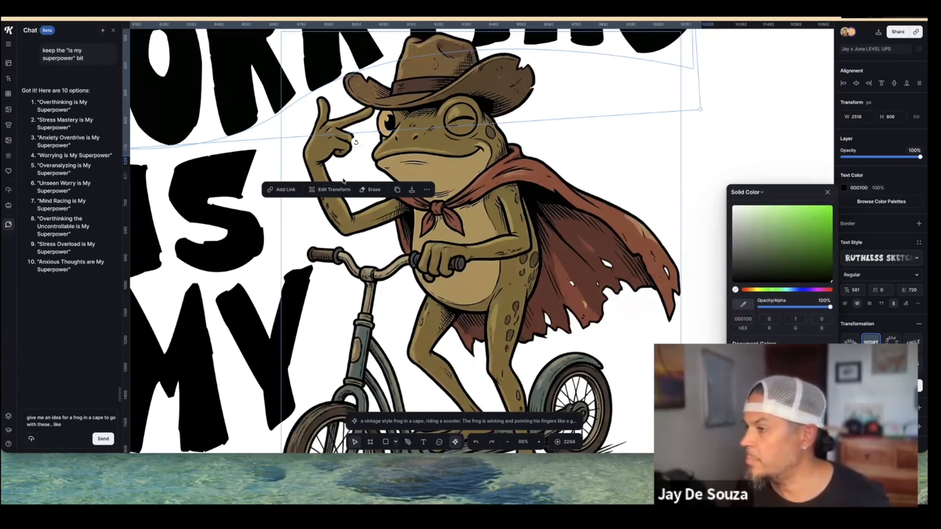
Open the text color of "SUPERPOWER" for editing.
click(268, 227)
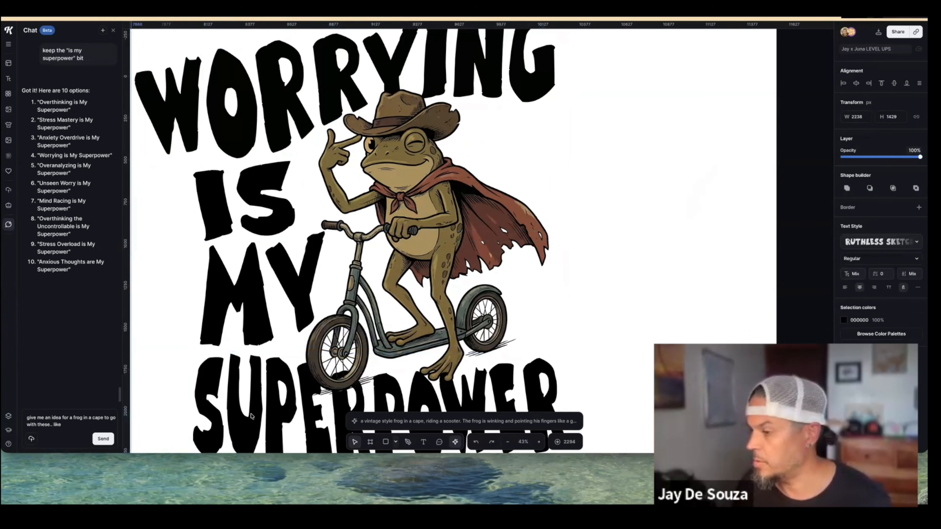
click(276, 401)
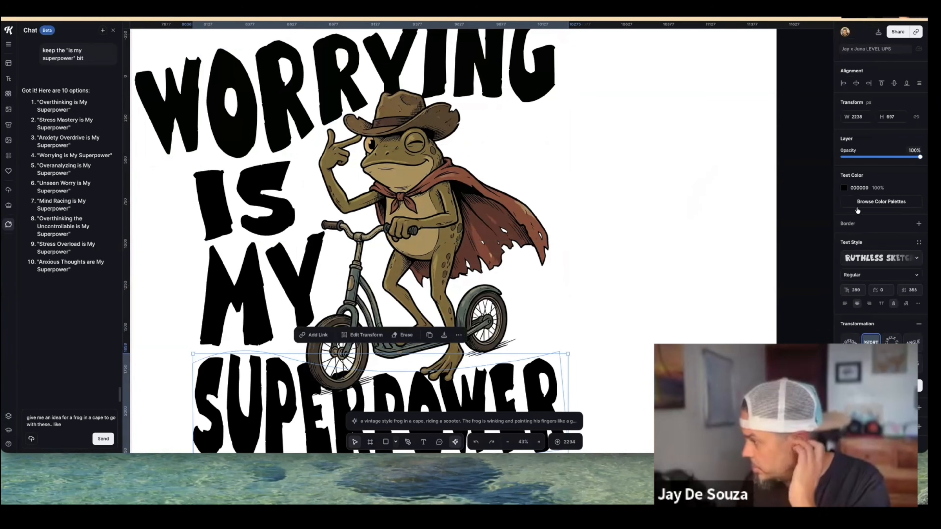
click(843, 190)
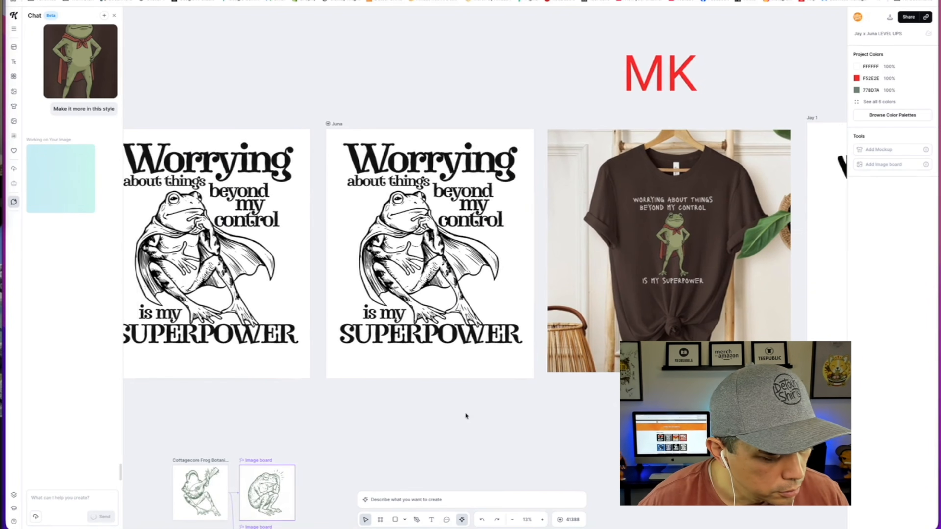
Delete the lettering and frog artwork from the duplicated black-and-white artboard.
scroll(465, 412, right, 5)
scroll(465, 412, down, 2)
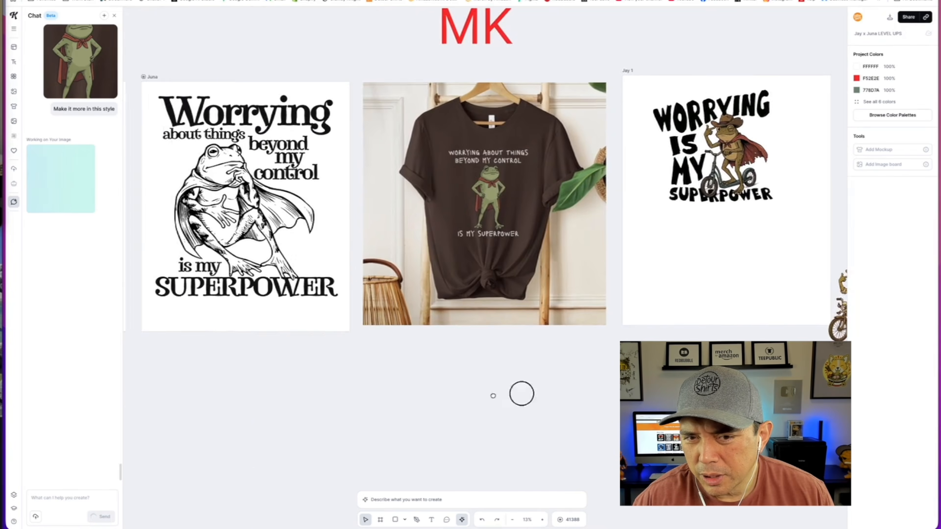
scroll(471, 378, left, 6)
scroll(472, 378, left, 4)
drag(325, 48, 532, 314)
key(Delete)
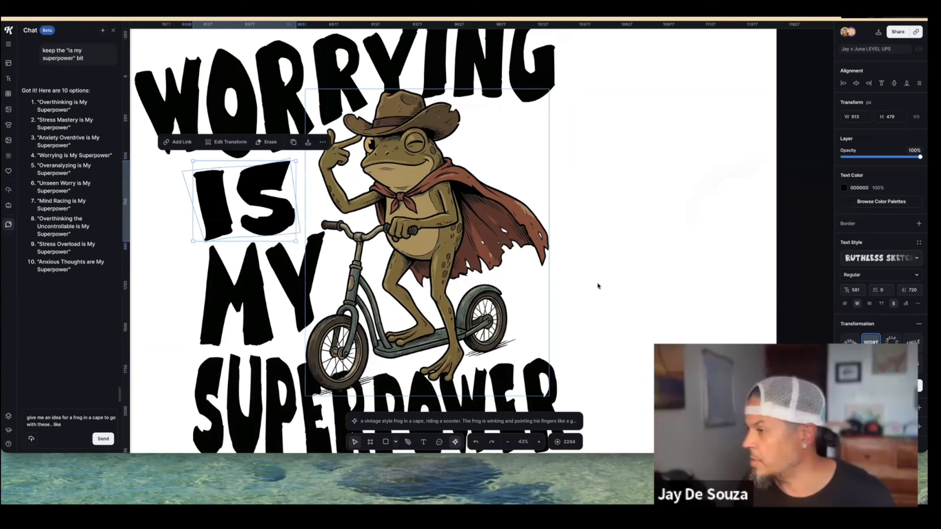
Set the text color of "IS" to 101010 and nudge the scooter frog slightly right within the lettering.
click(845, 188)
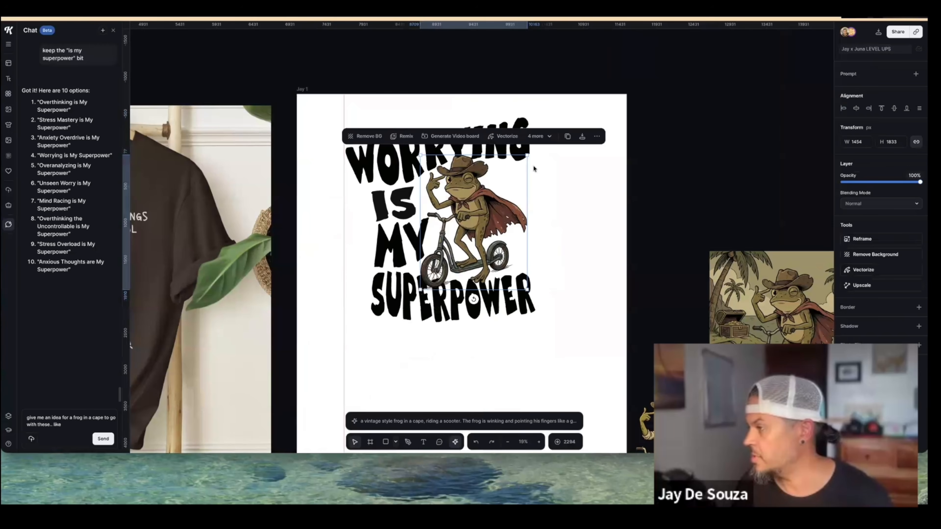
drag(472, 201, 477, 200)
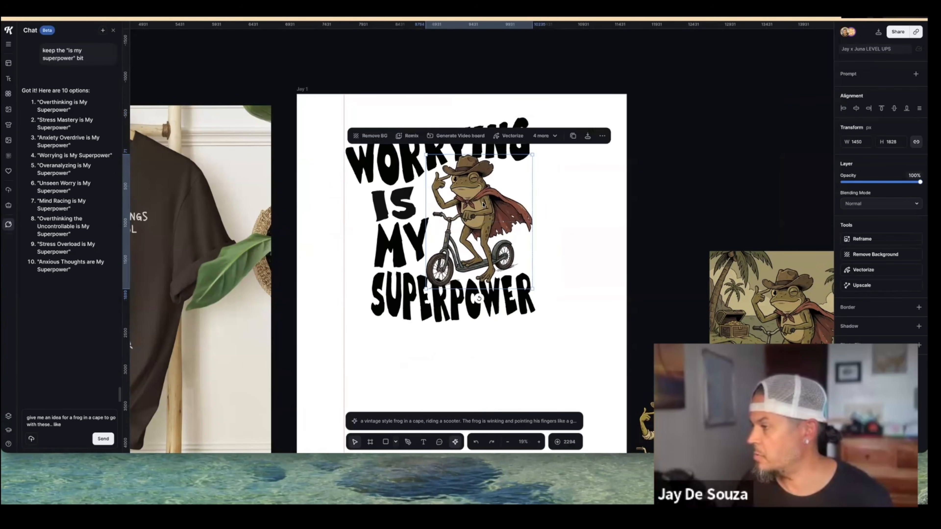
click(584, 212)
Lower the bottom-edge curve of the distorted "WORRYING" slightly above "IS" and the frog's hand.
click(428, 171)
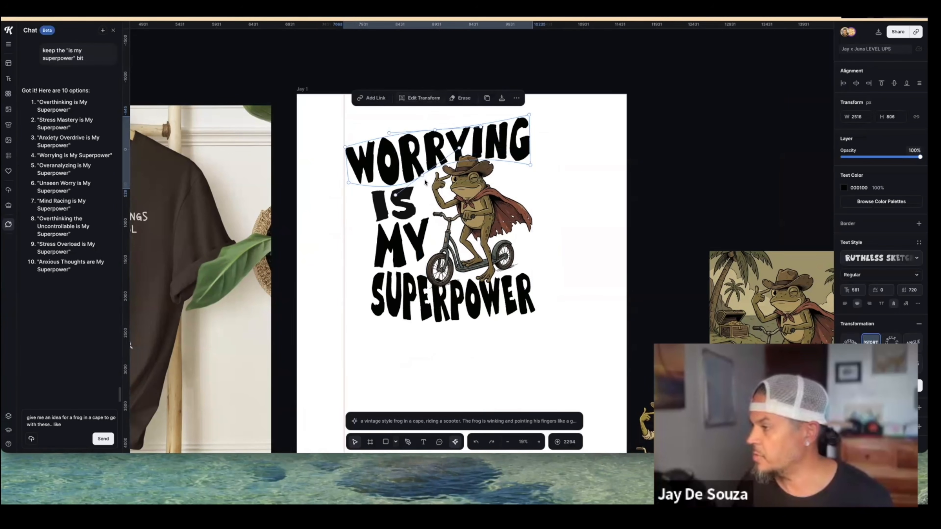
drag(423, 177, 423, 181)
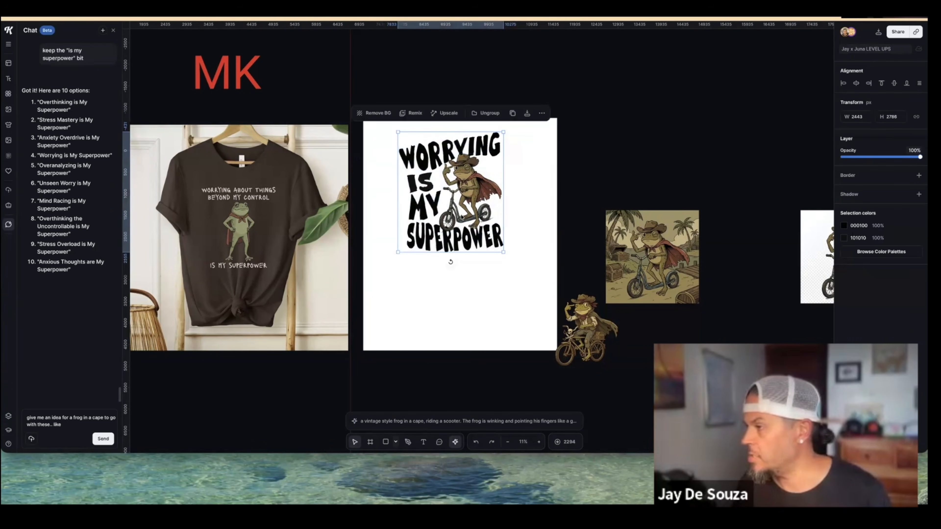
Move the grouped scooter-frog design to the artboard's upper-left area and place a copy of it below.
drag(463, 217, 435, 205)
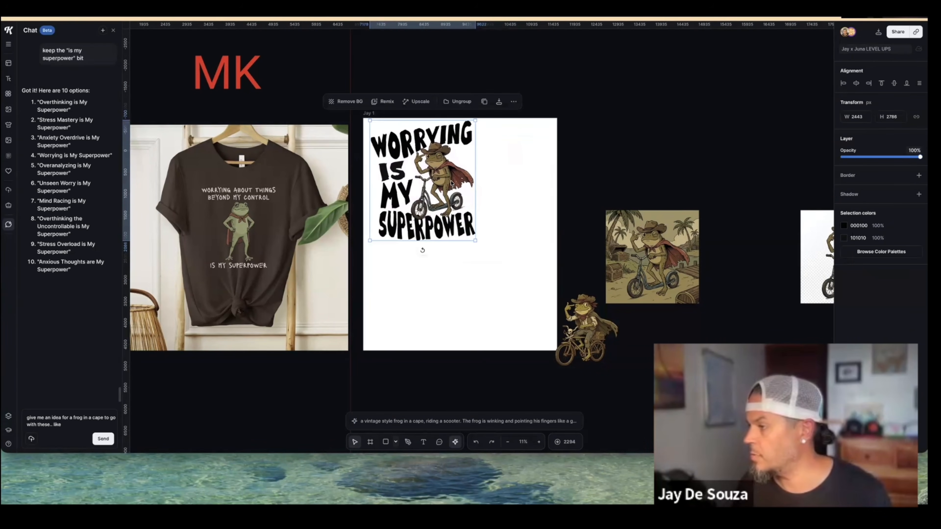
drag(438, 175, 480, 324)
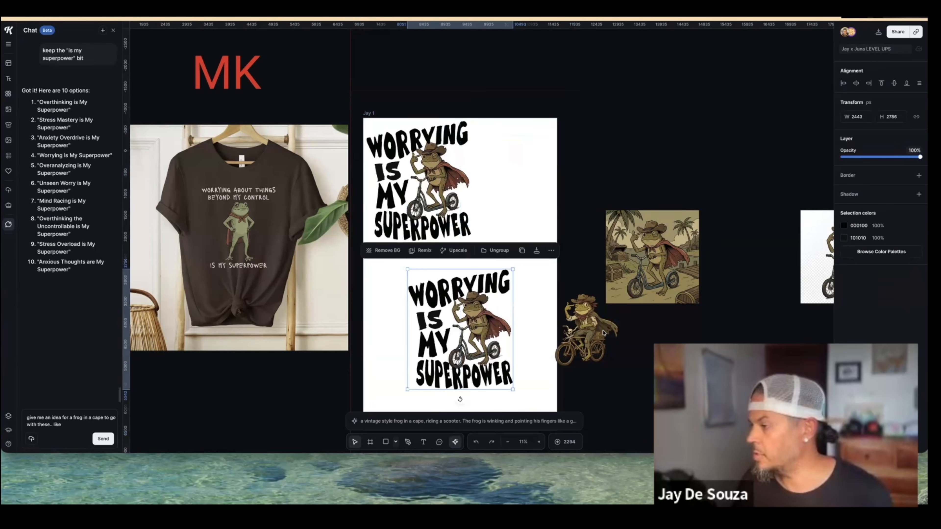
Swap the scooter frog in the lower copy for the bicycle frog and reshape the distorted "IS" beside it.
drag(583, 329, 661, 333)
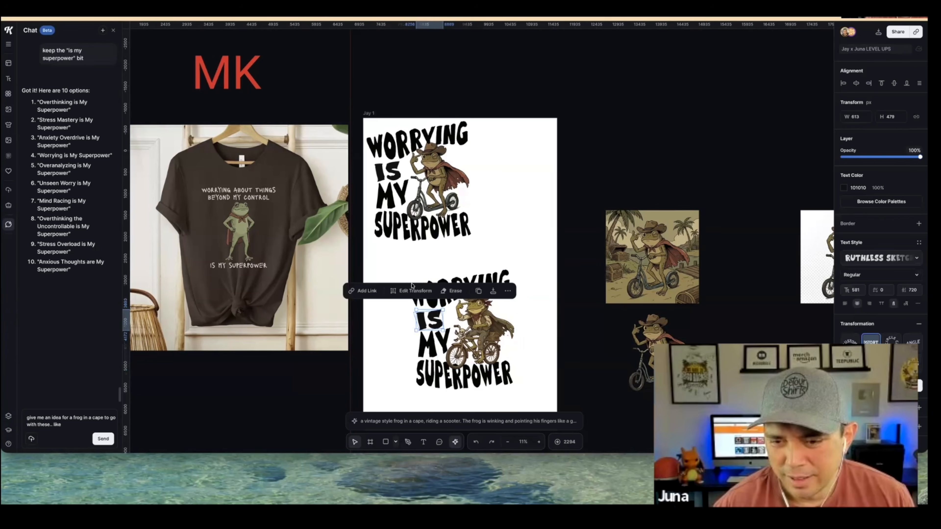
click(419, 317)
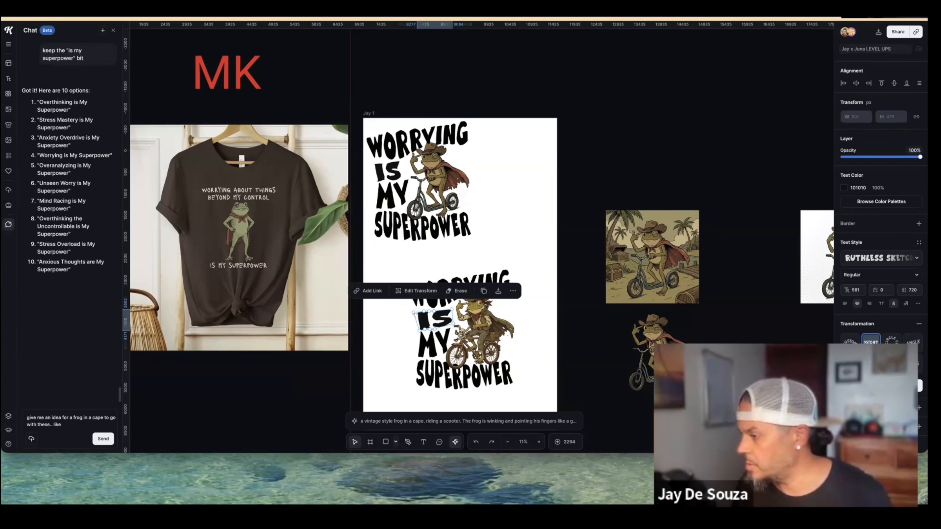
Edit the distortion of the lower copy's "WORRYING" and adjust its lower-edge curve around the bicycle frog's hat.
click(478, 278)
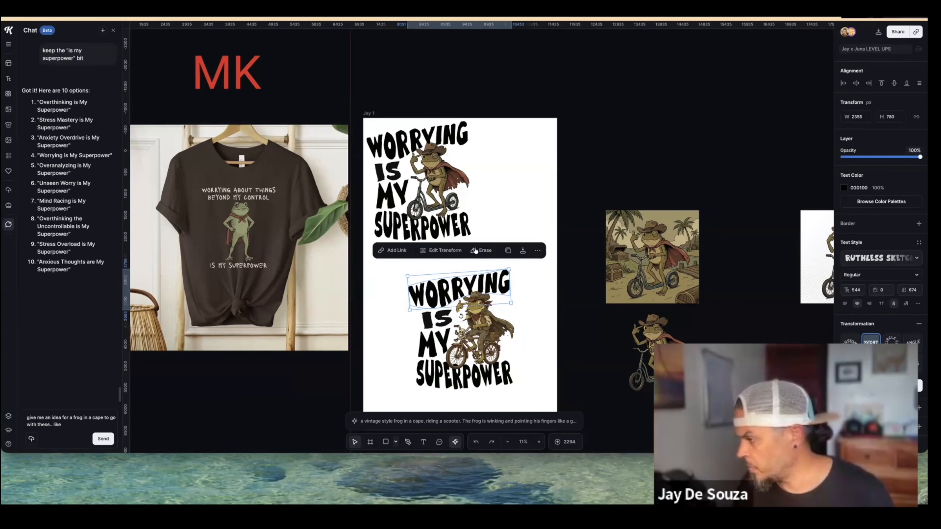
click(446, 252)
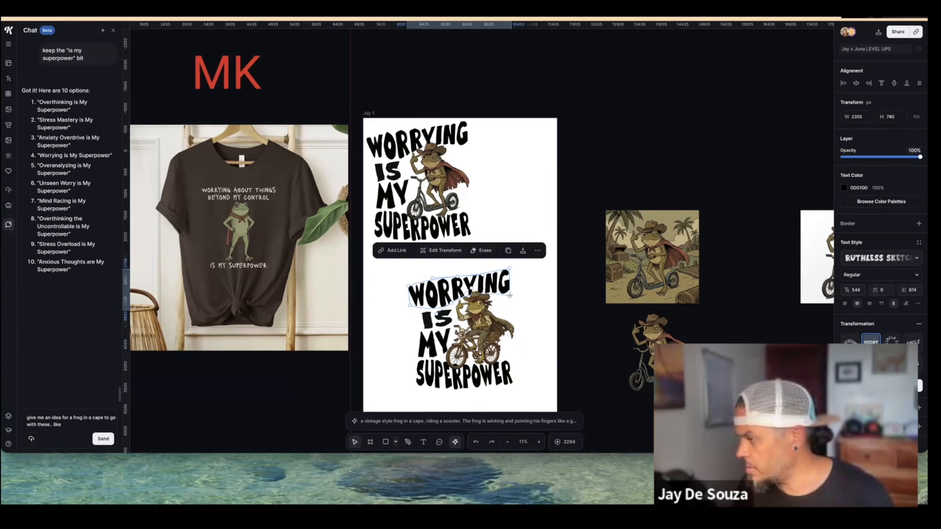
scroll(509, 295, up, 5)
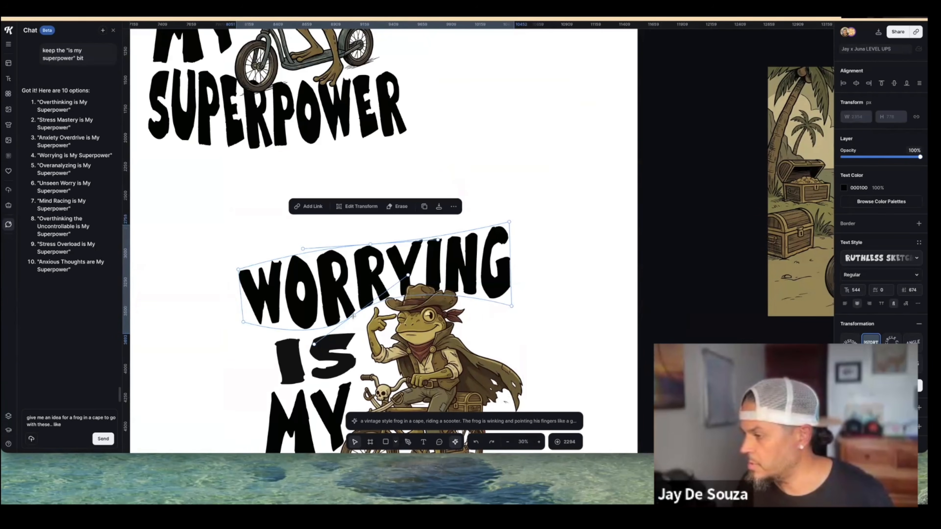
drag(353, 316, 364, 314)
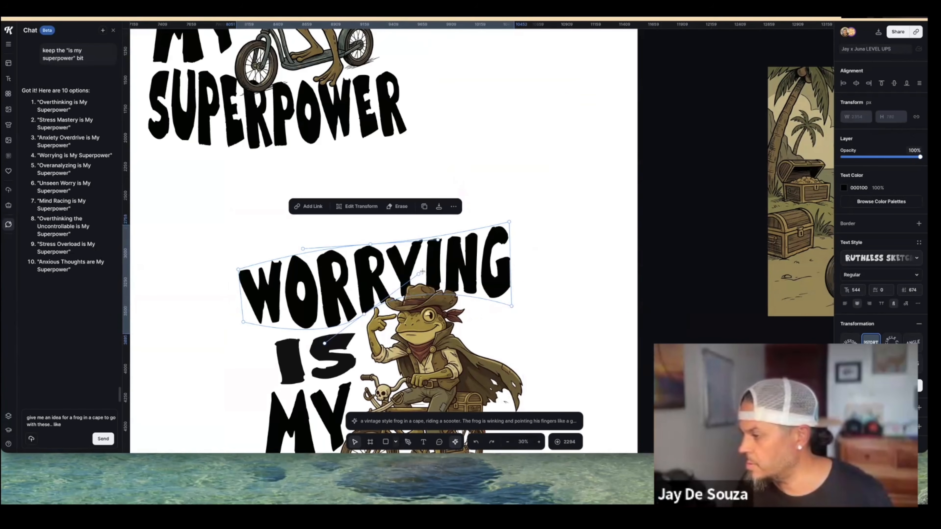
Refine the lower-edge curve of the lower copy's distorted "WORRYING" around the frog's hat and pull its left edge inward.
drag(422, 271, 408, 267)
drag(239, 270, 252, 268)
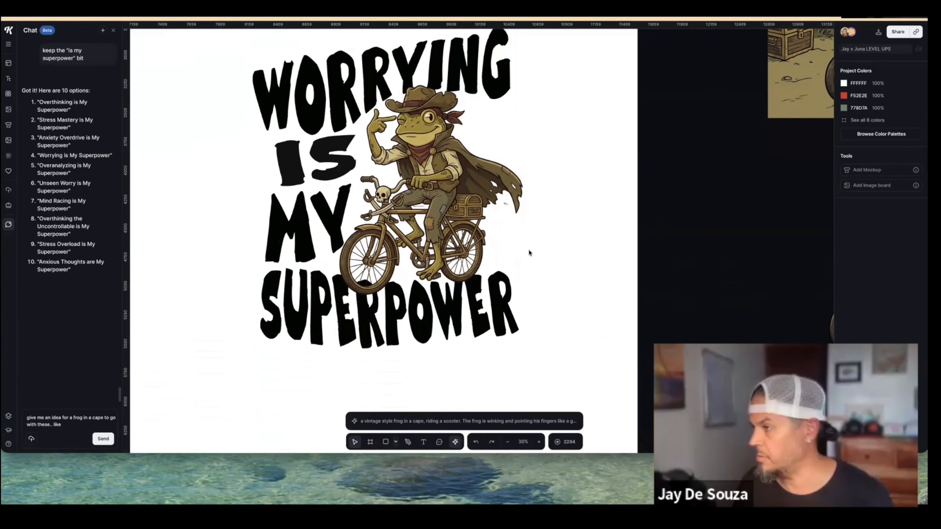
scroll(529, 249, down, 5)
Group all lettering of the lower "WORRYING IS MY SUPERPOWER" design with its bicycle frog.
drag(552, 304, 391, 159)
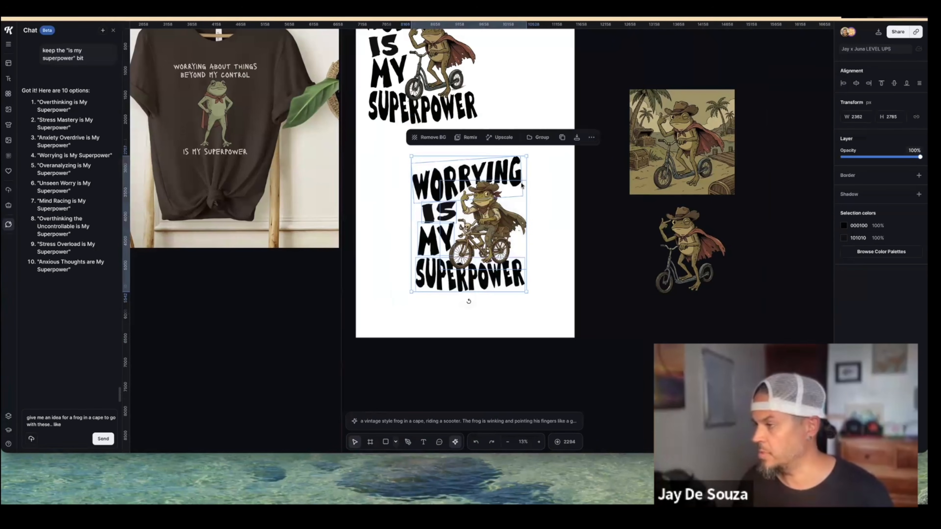
key(super+g)
scroll(478, 183, up, 1)
scroll(478, 183, left, 1)
click(572, 236)
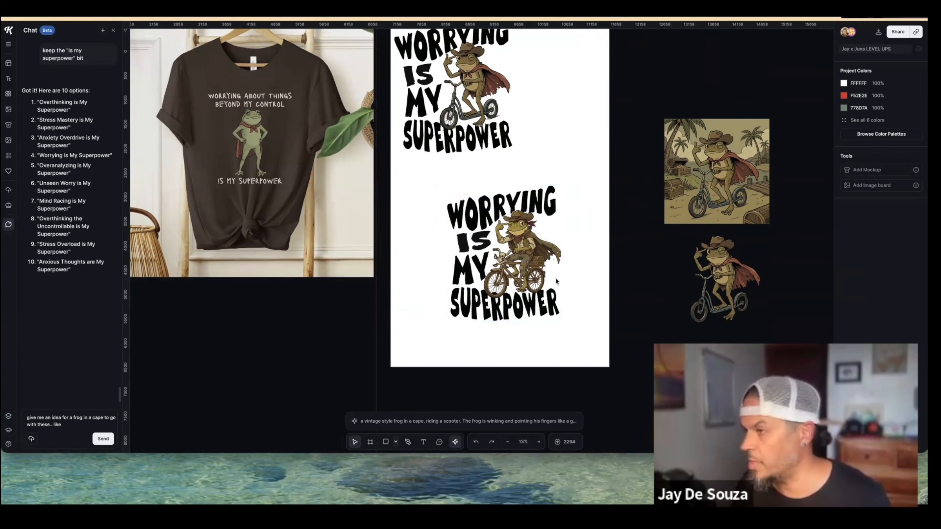
scroll(557, 281, up, 1)
scroll(557, 282, left, 1)
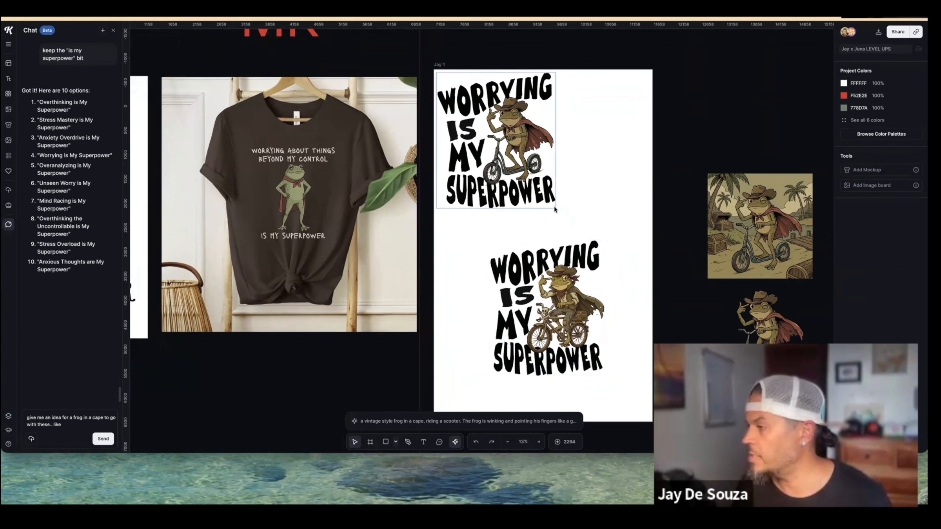
Ungroup the bicycle-frog design and adjust the upper-edge curve of its distorted "WORRYING".
click(579, 259)
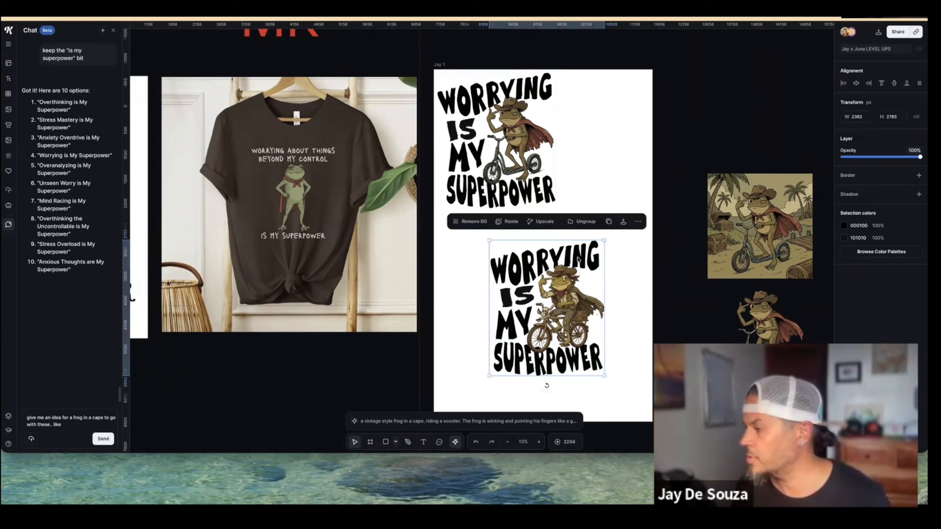
click(583, 222)
scroll(582, 224, up, 5)
click(576, 226)
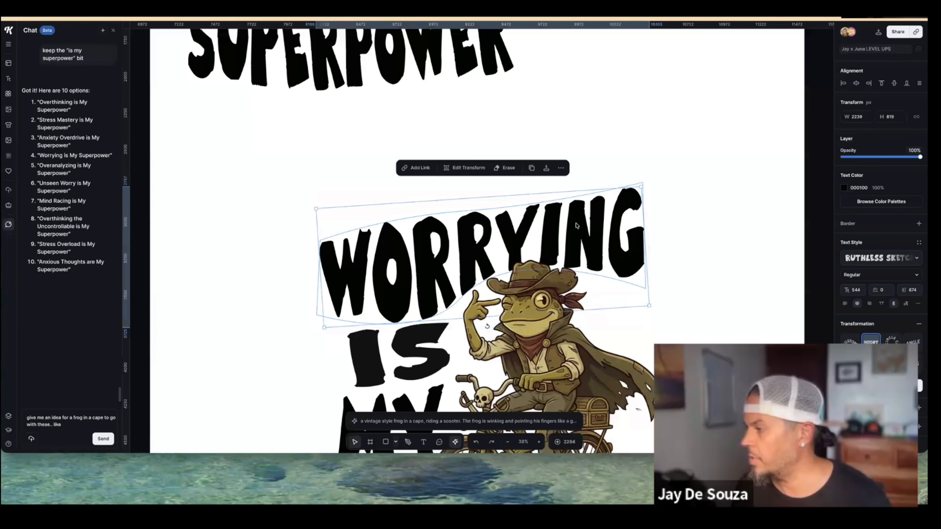
click(469, 169)
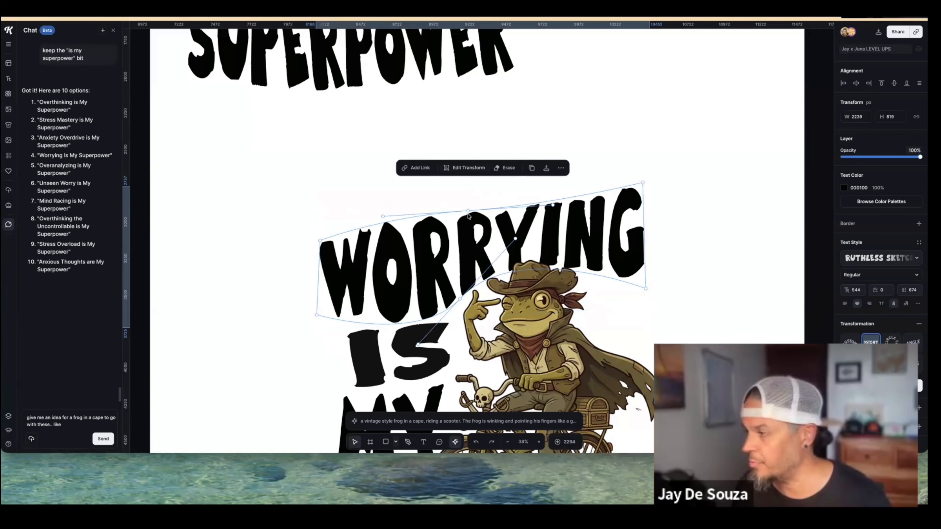
drag(467, 210, 306, 117)
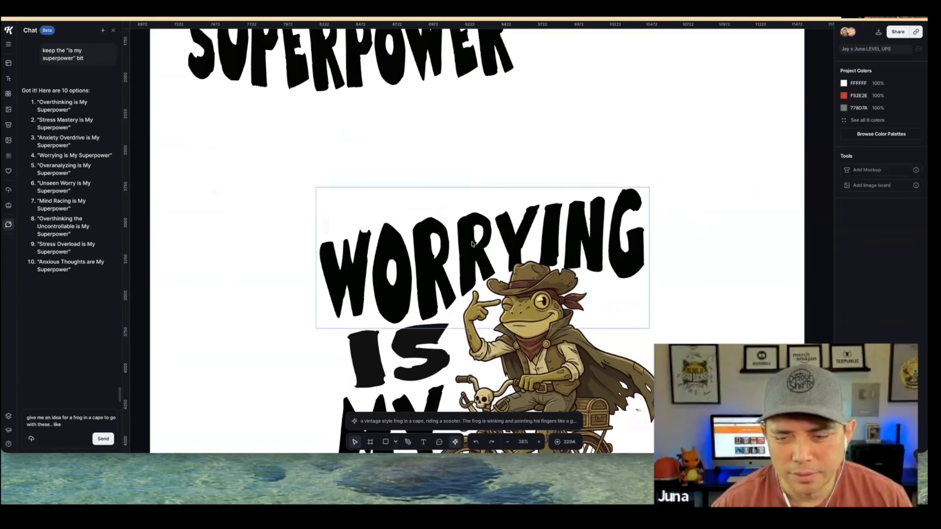
Examine the scooter-frog and bicycle-frog versions of the "WORRYING IS MY SUPERPOWER" design, up close and beside the original T-shirt.
scroll(473, 243, down, 2)
scroll(472, 243, down, 3)
scroll(471, 241, down, 2)
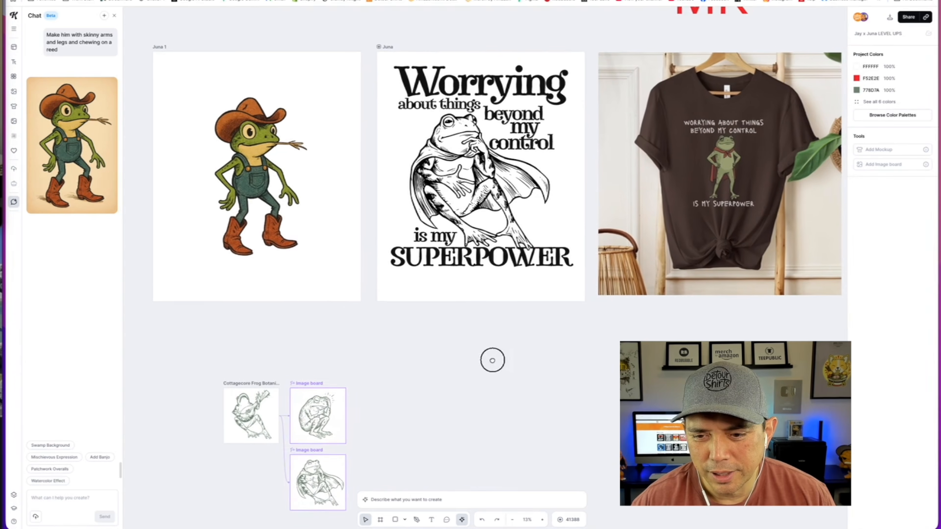
scroll(477, 332, down, 2)
scroll(591, 319, left, 2)
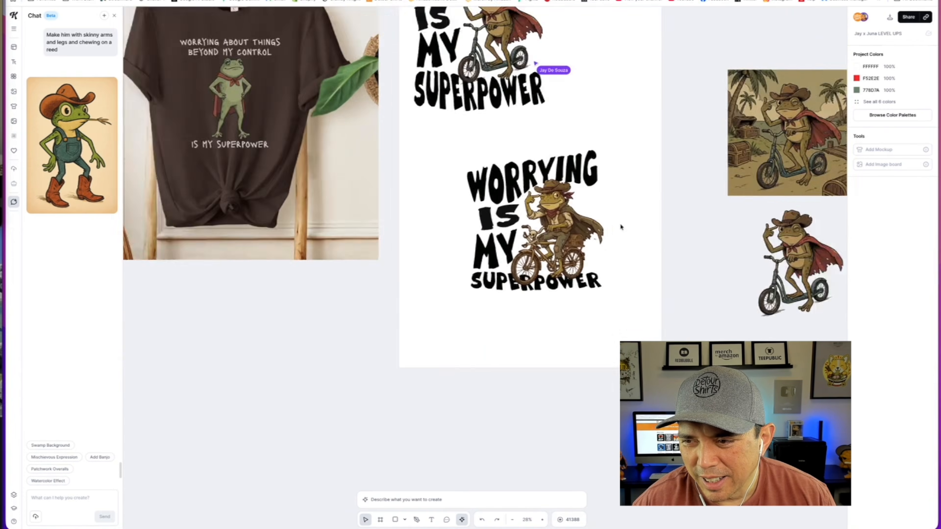
scroll(621, 227, down, 3)
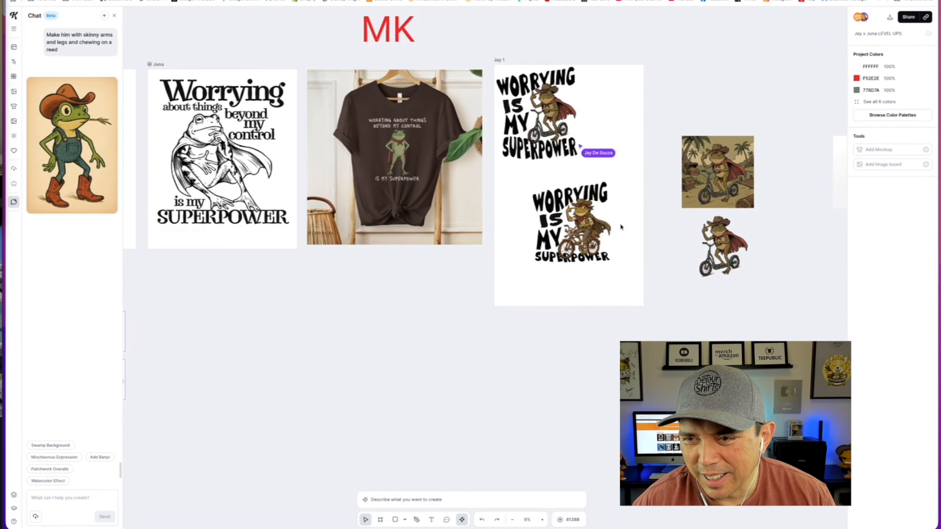
scroll(621, 227, up, 5)
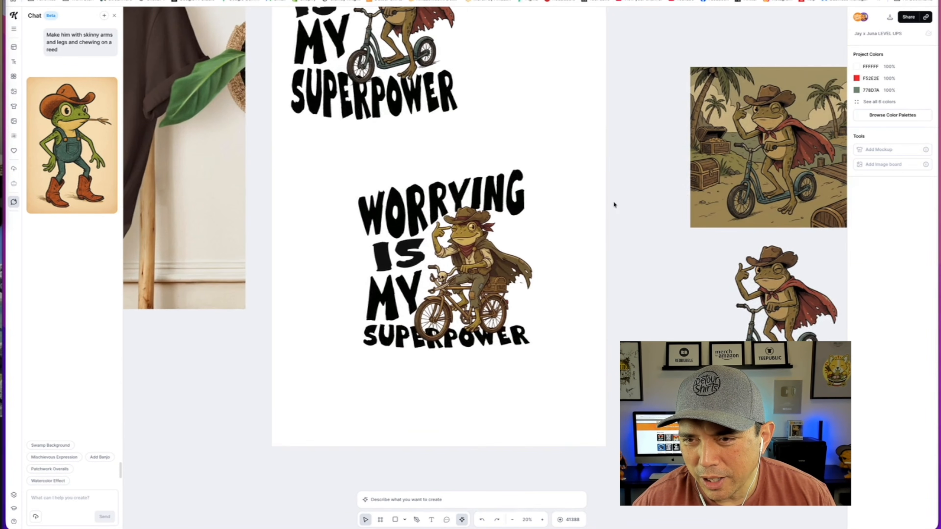
scroll(615, 220, up, 3)
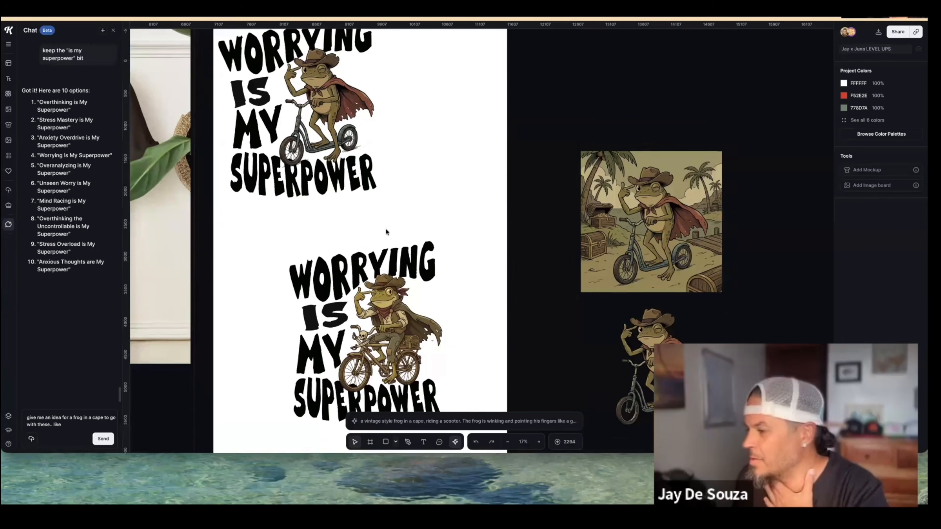
scroll(386, 231, down, 2)
scroll(368, 291, up, 3)
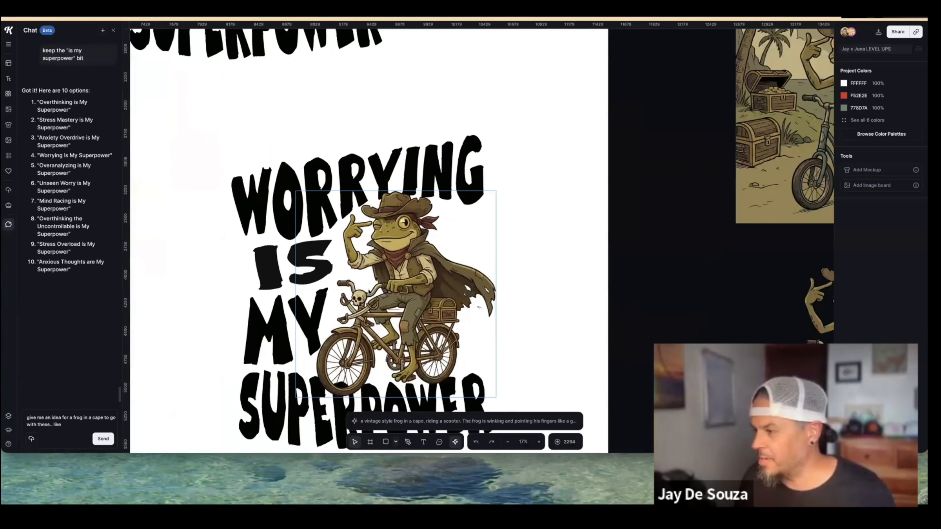
scroll(369, 291, up, 1)
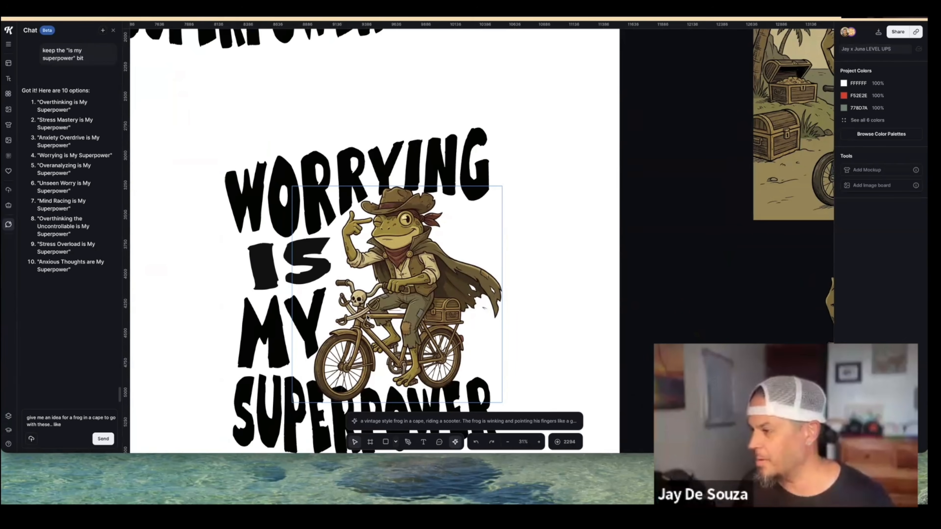
Examine the line-art caped-frog design, its "SUPERPOWER" lettering up close, and the cowboy frog on the neighbouring artboard.
scroll(366, 315, up, 2)
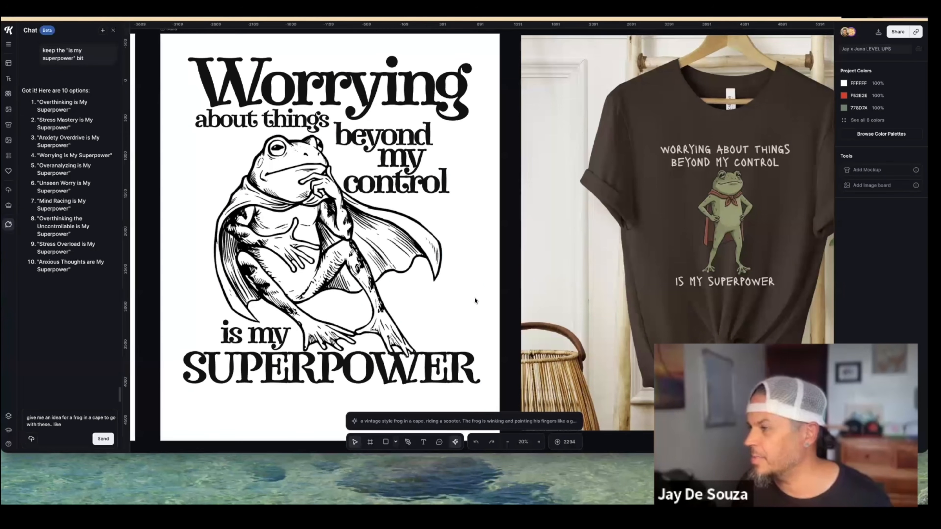
scroll(471, 295, down, 2)
scroll(441, 290, down, 3)
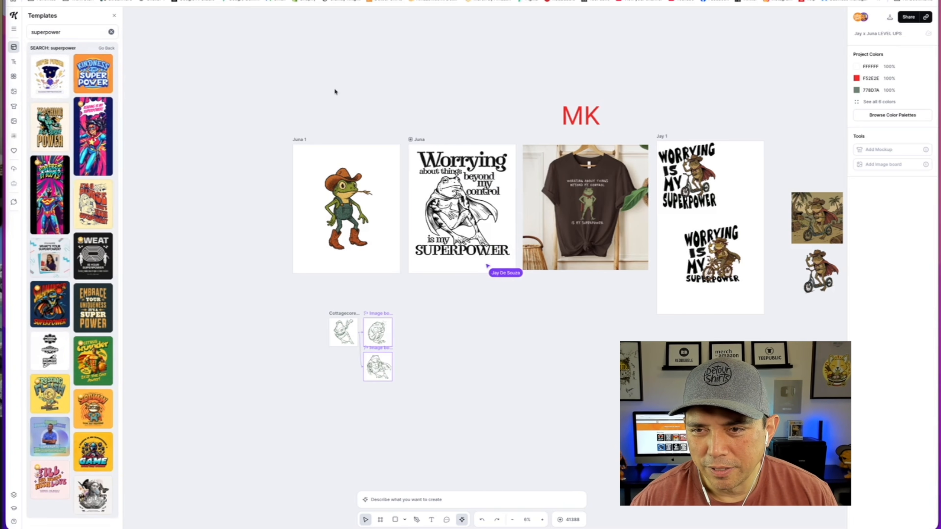
scroll(464, 255, up, 3)
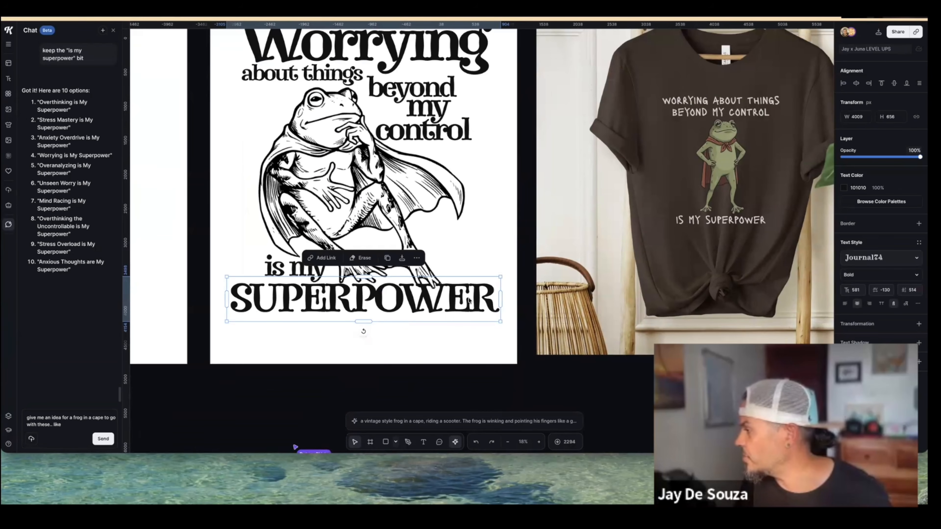
click(397, 325)
scroll(393, 322, up, 5)
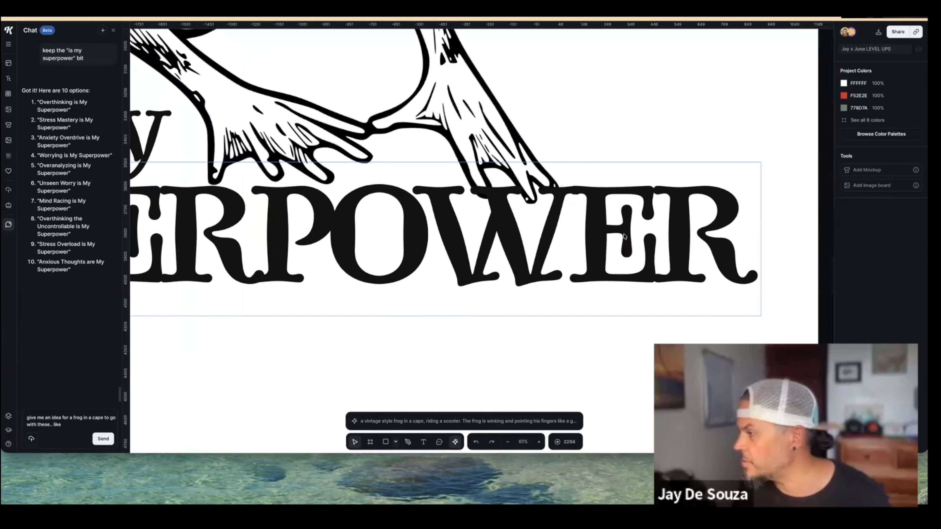
scroll(393, 254, down, 6)
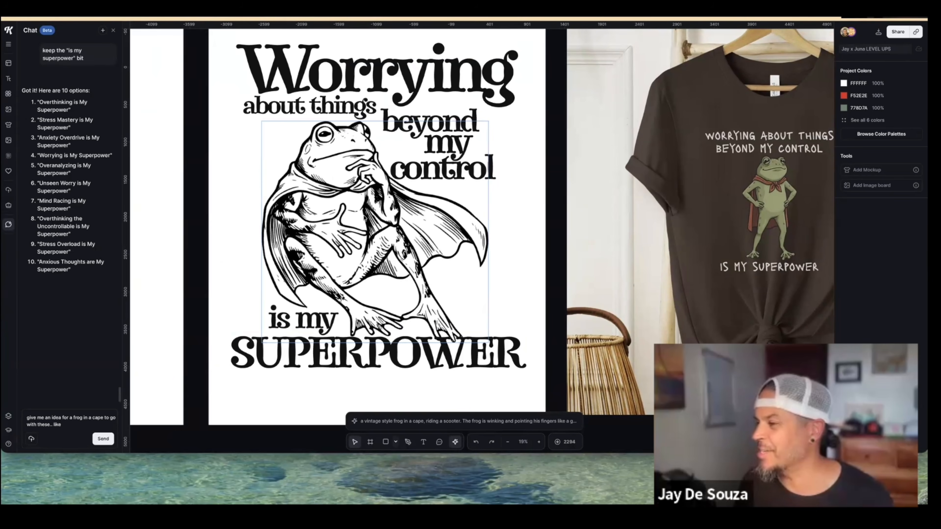
scroll(365, 218, left, 8)
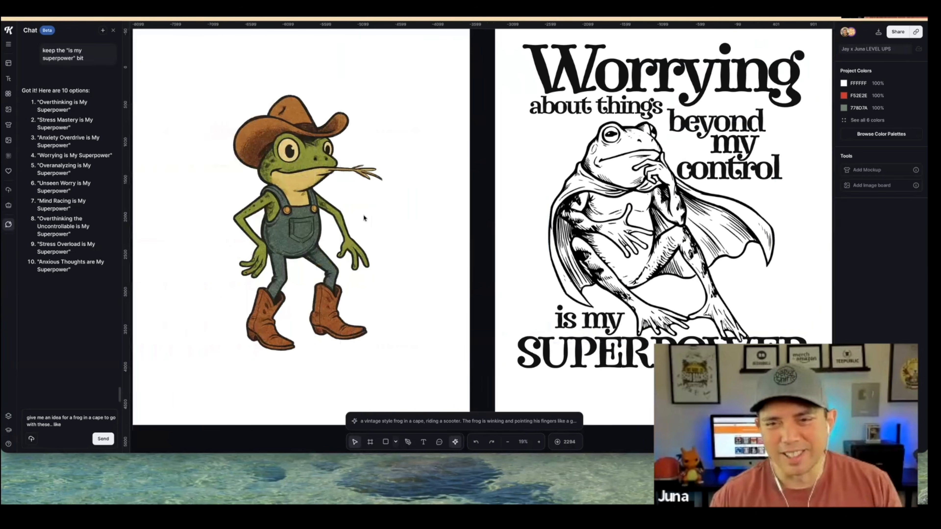
click(363, 214)
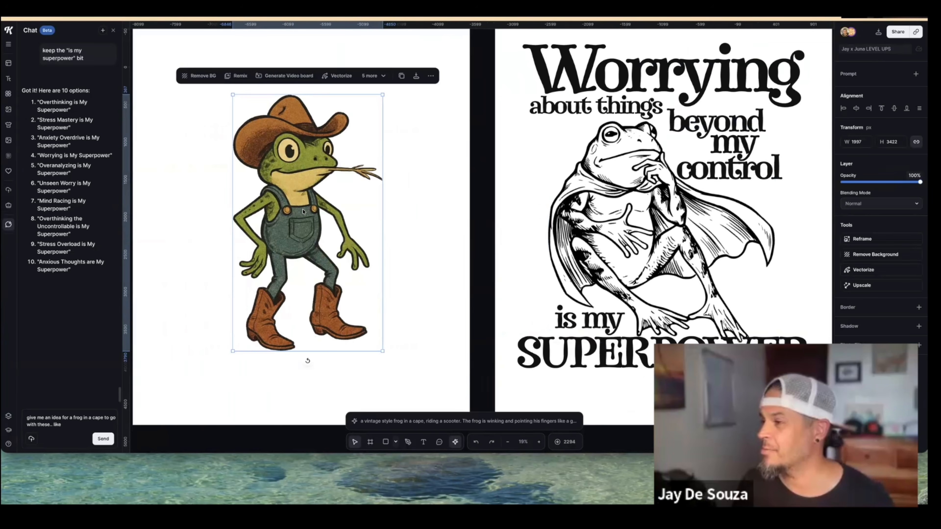
scroll(303, 211, down, 5)
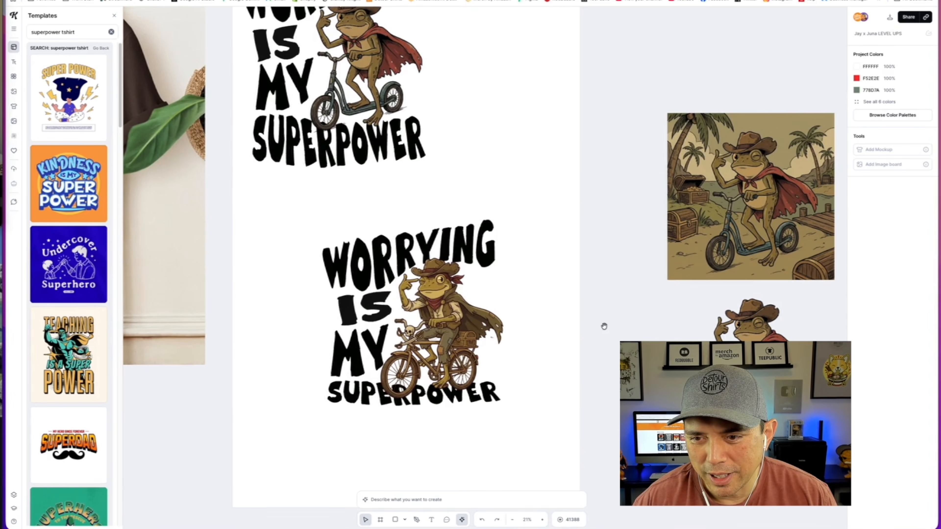
Inspect the mandolin-playing frog, its "Cottagecore Frog Botanical" artboard and the two linked image boards of frog sketches.
drag(604, 327, 640, 359)
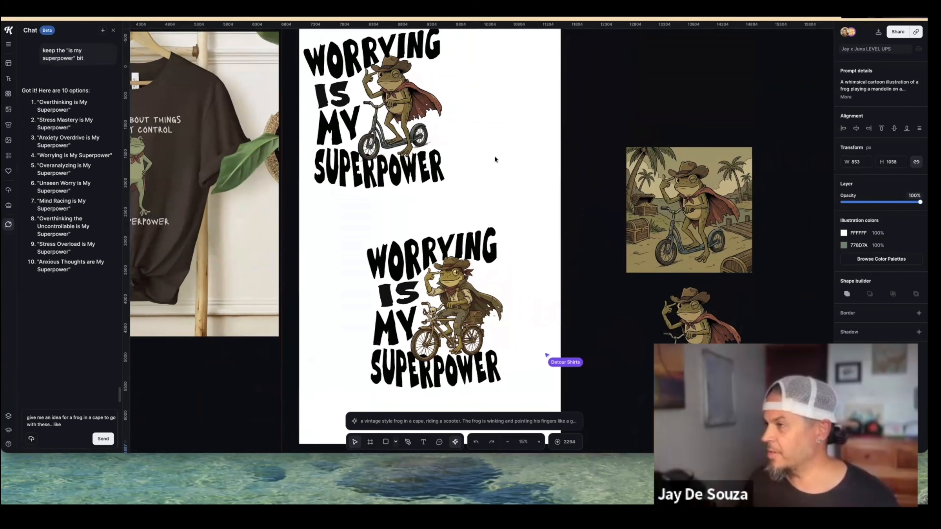
scroll(424, 192, left, 20)
scroll(424, 192, down, 7)
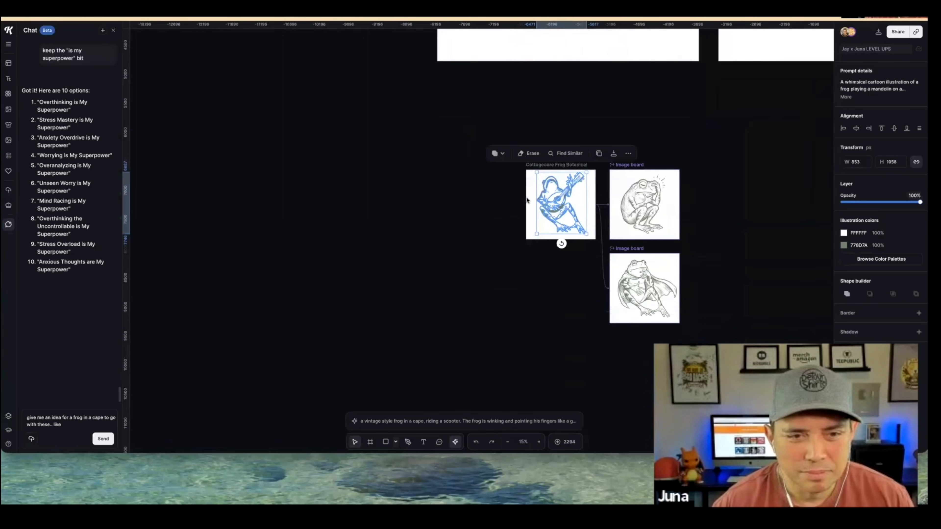
scroll(558, 223, up, 5)
scroll(562, 211, right, 4)
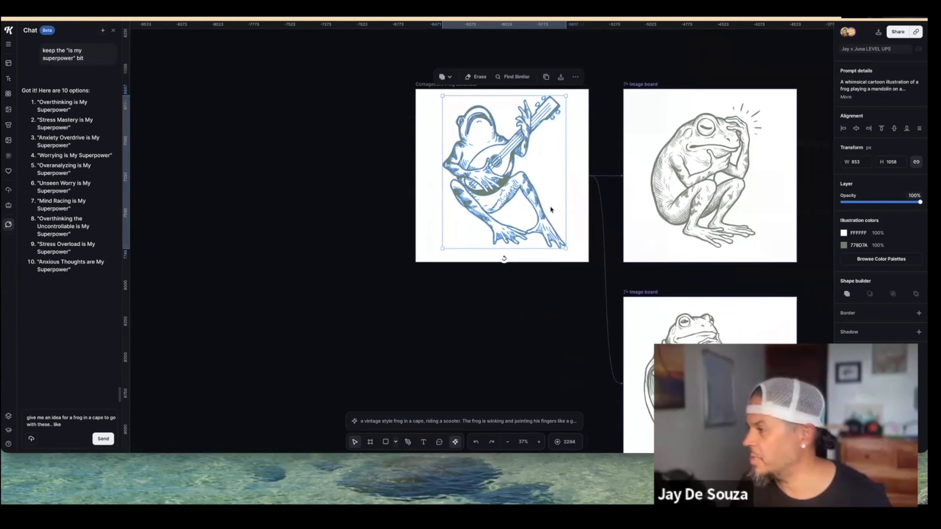
click(388, 194)
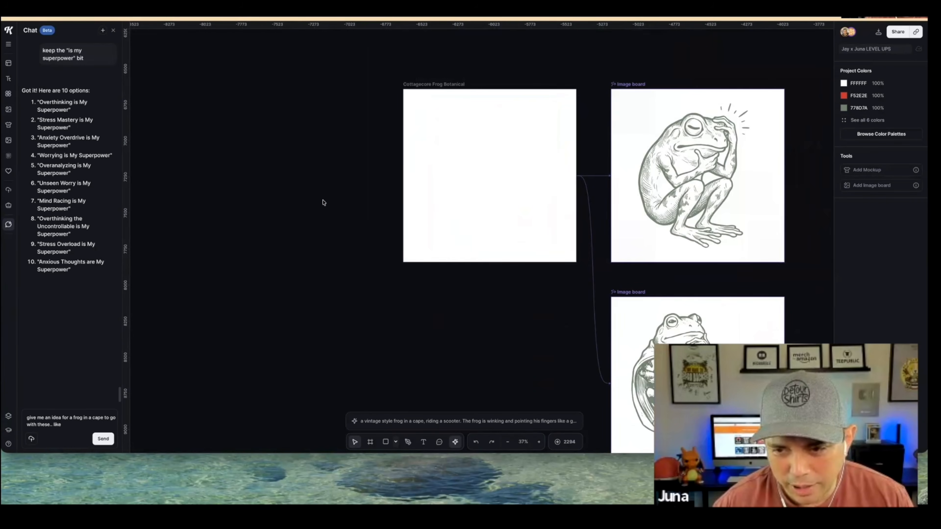
click(492, 160)
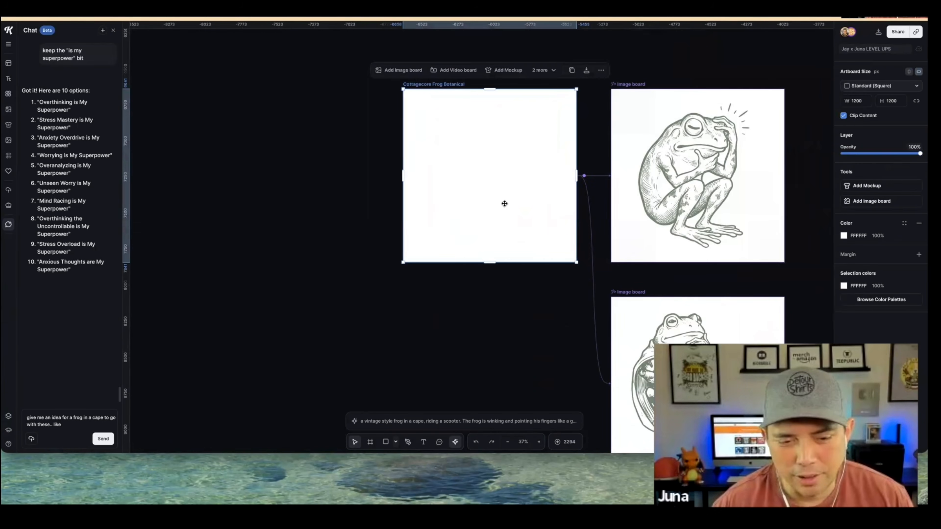
scroll(504, 203, down, 5)
click(493, 284)
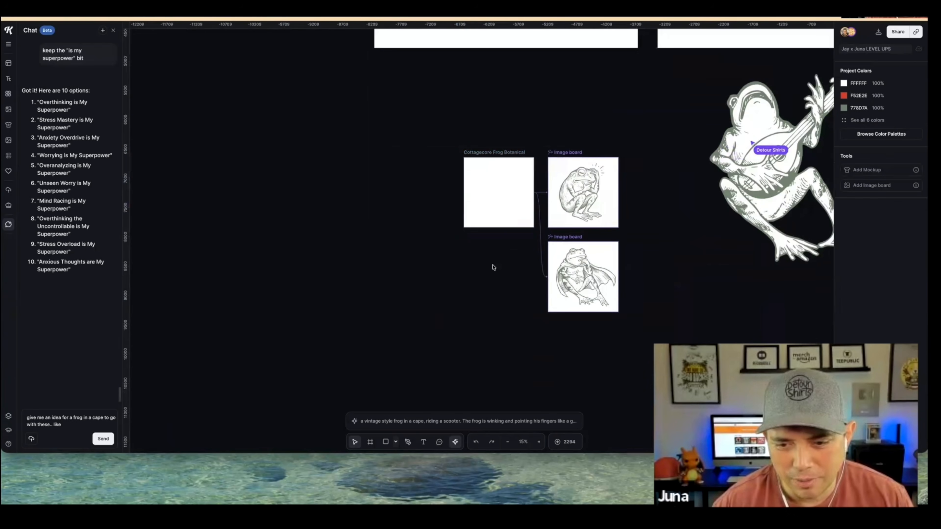
Reposition the line-art caped frog slightly within the "Worrying about things beyond my control" design.
scroll(492, 267, right, 5)
scroll(599, 224, up, 5)
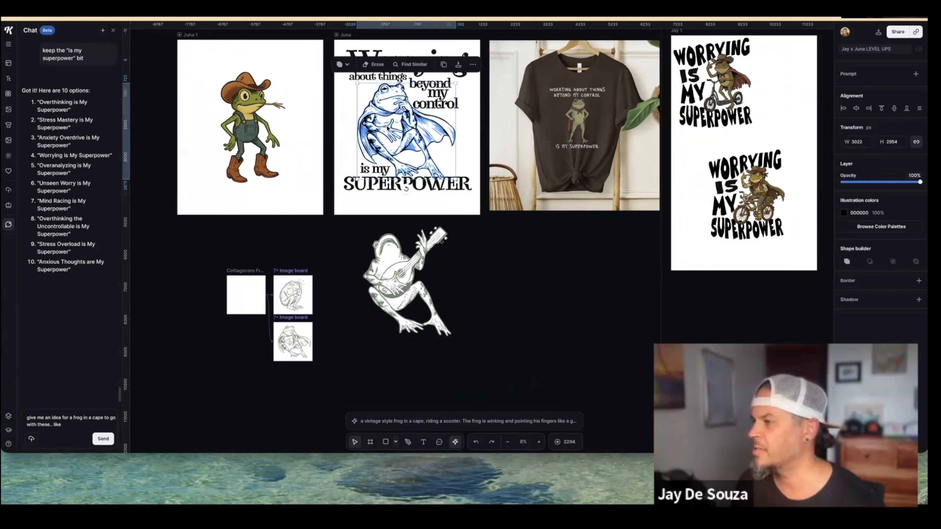
mouse_move(384, 128)
mouse_down()
mouse_move(329, 153)
mouse_move(390, 130)
mouse_up()
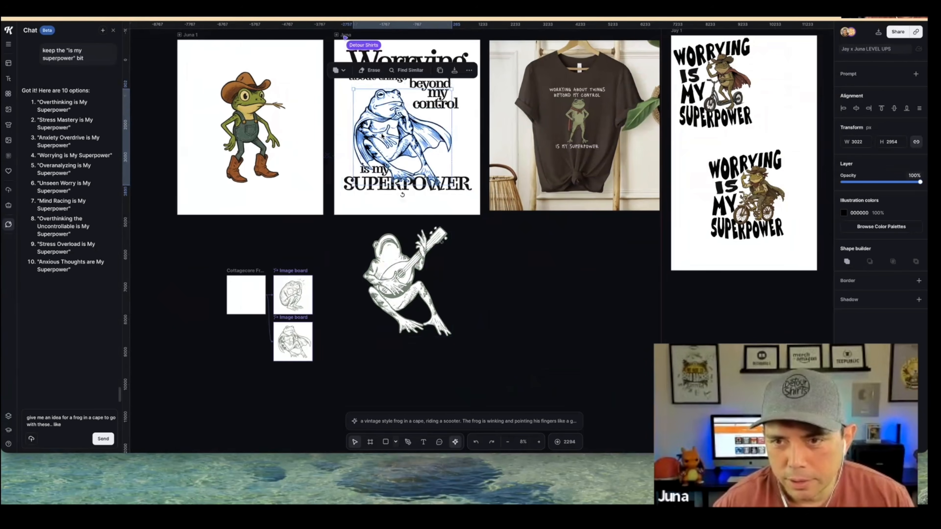
click(536, 241)
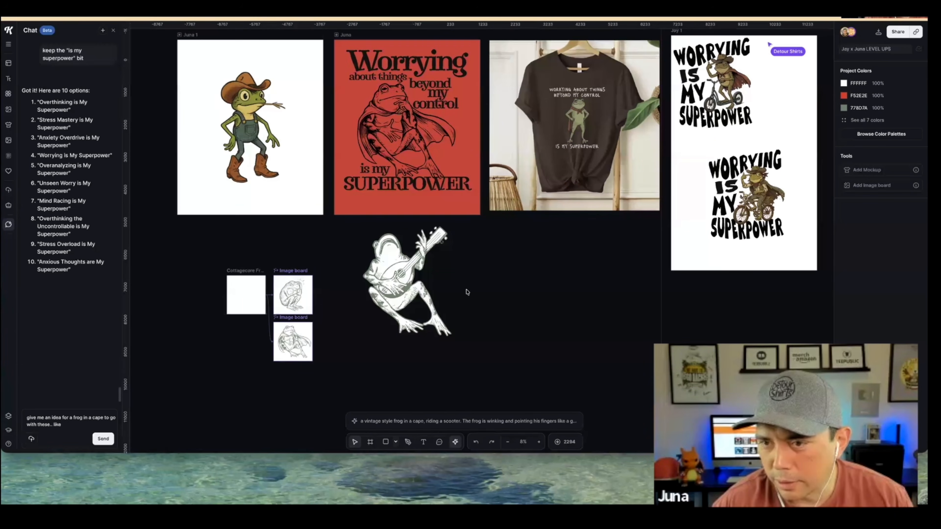
scroll(457, 286, up, 4)
scroll(549, 279, down, 5)
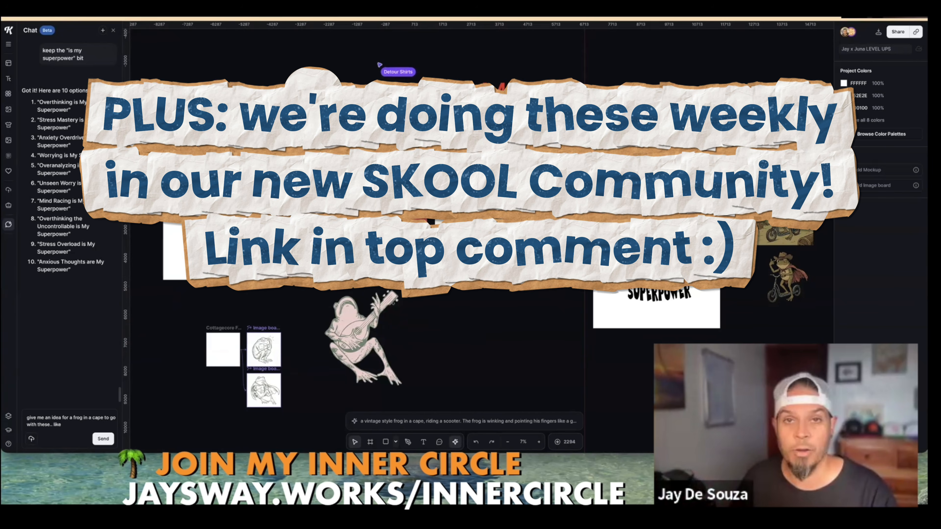
scroll(544, 305, up, 5)
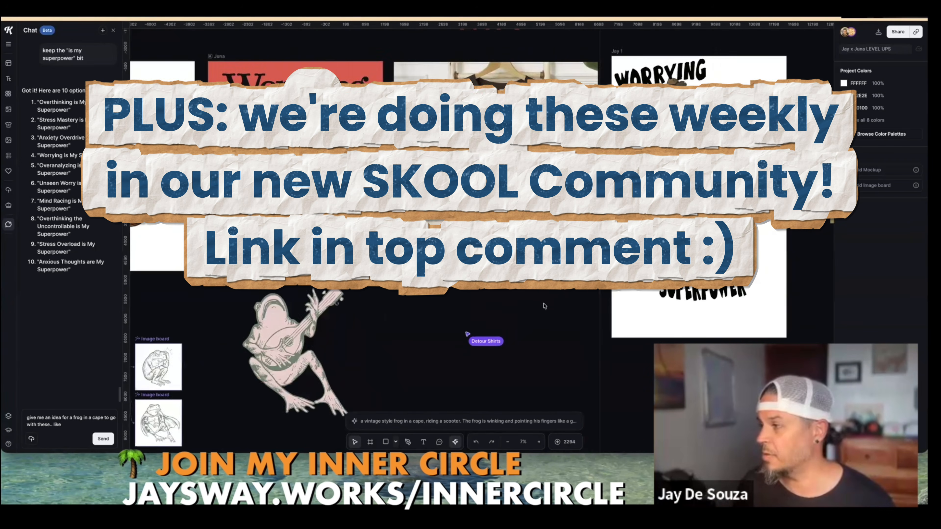